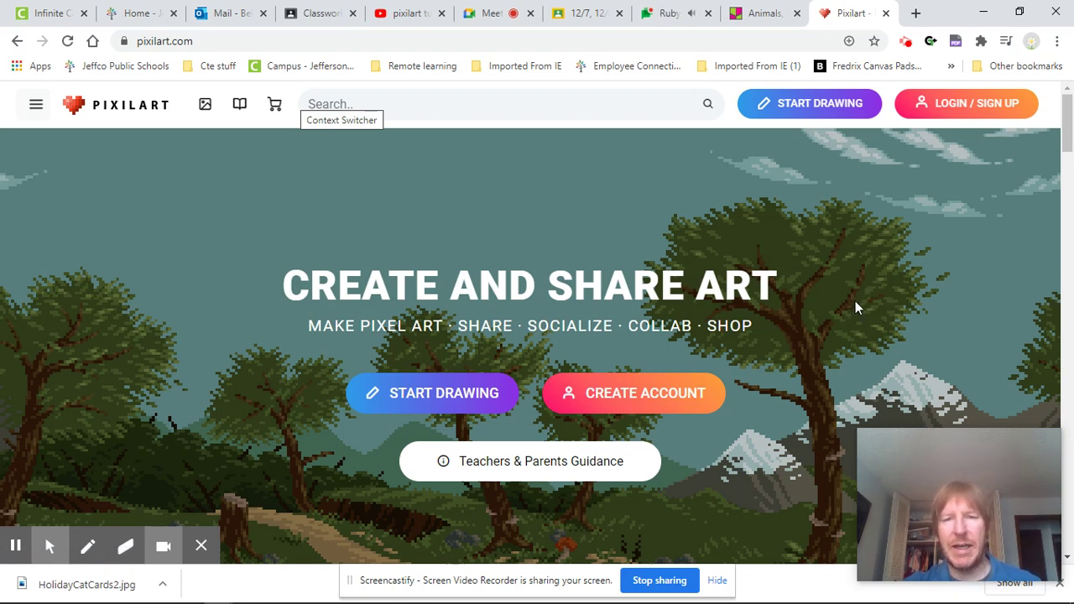
Start a new 50 x 50 px drawing in place of the autosaved one, agreeing to clear the existing artwork
{"action": "left_click", "coordinate": [708, 13]}
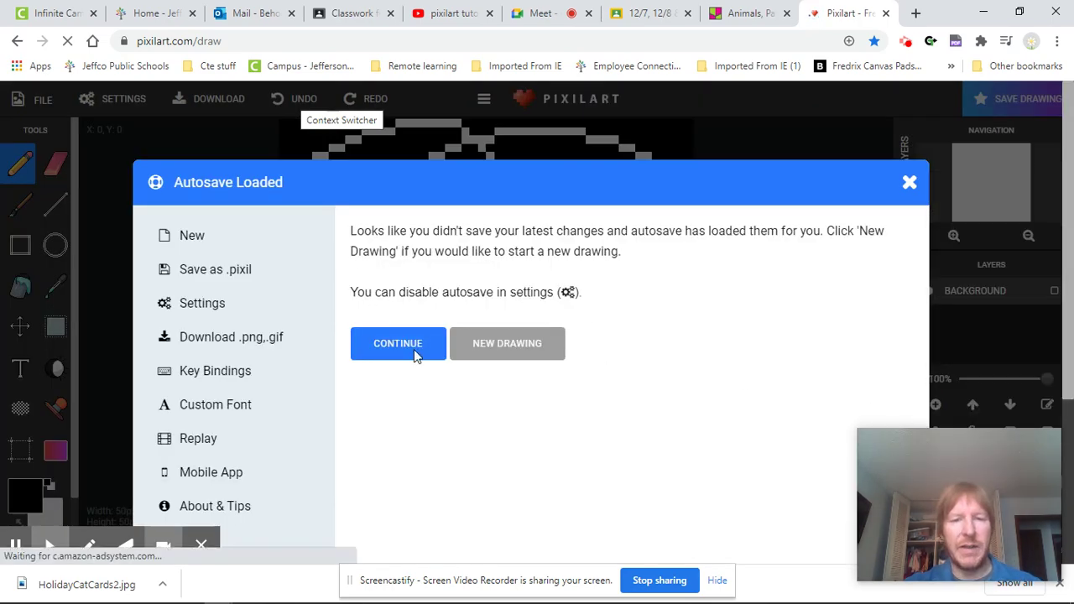
{"action": "left_click", "coordinate": [506, 344]}
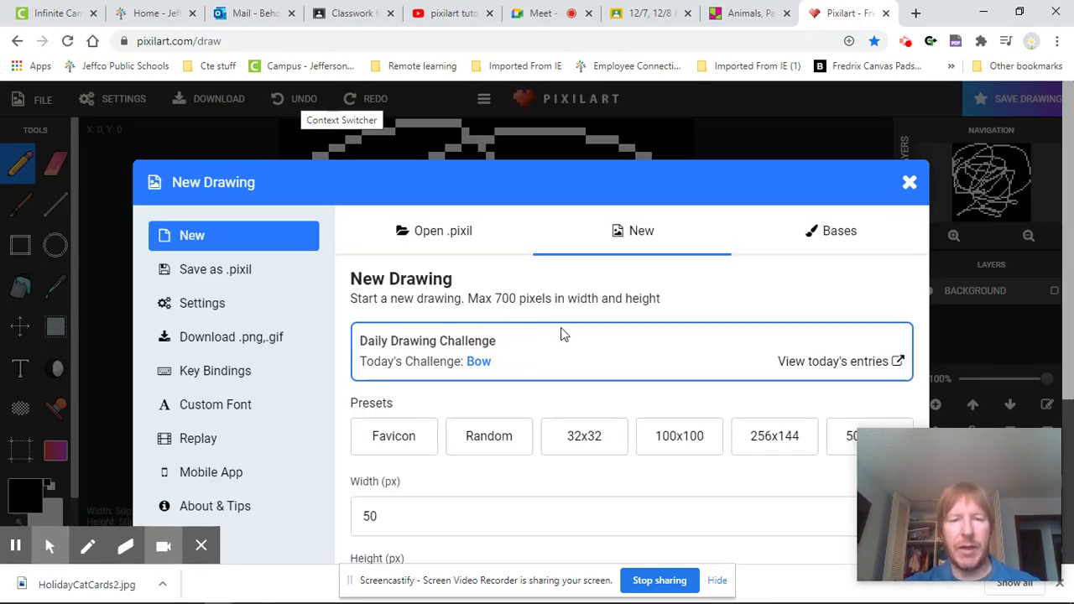
{"action": "scroll", "coordinate": [749, 347], "scroll_direction": "down", "scroll_amount": 3}
{"action": "scroll", "coordinate": [751, 344], "scroll_direction": "down", "scroll_amount": 1}
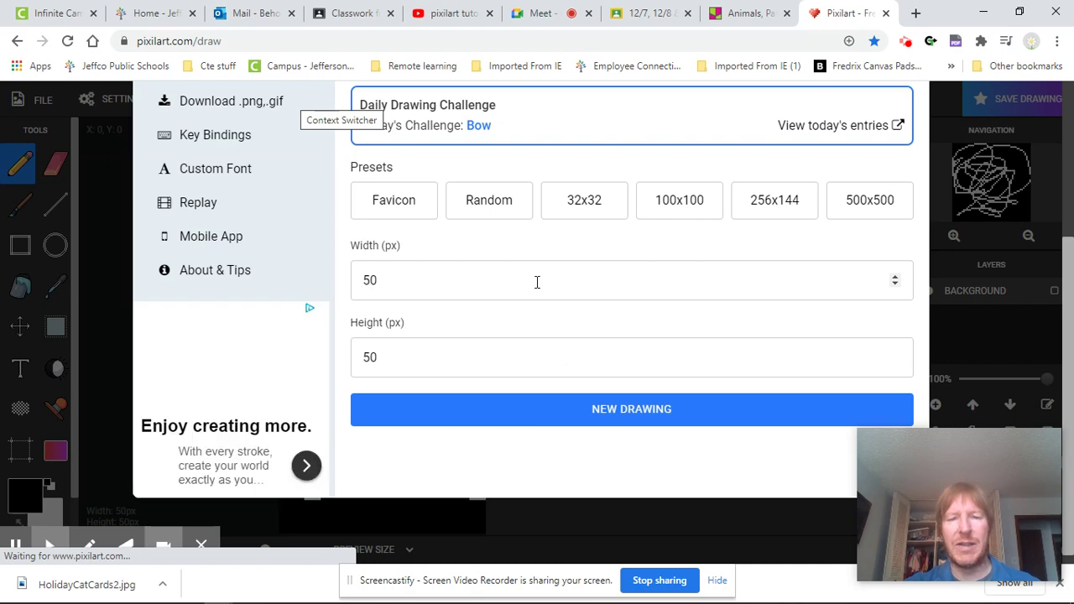
{"action": "scroll", "coordinate": [576, 303], "scroll_direction": "up", "scroll_amount": 4}
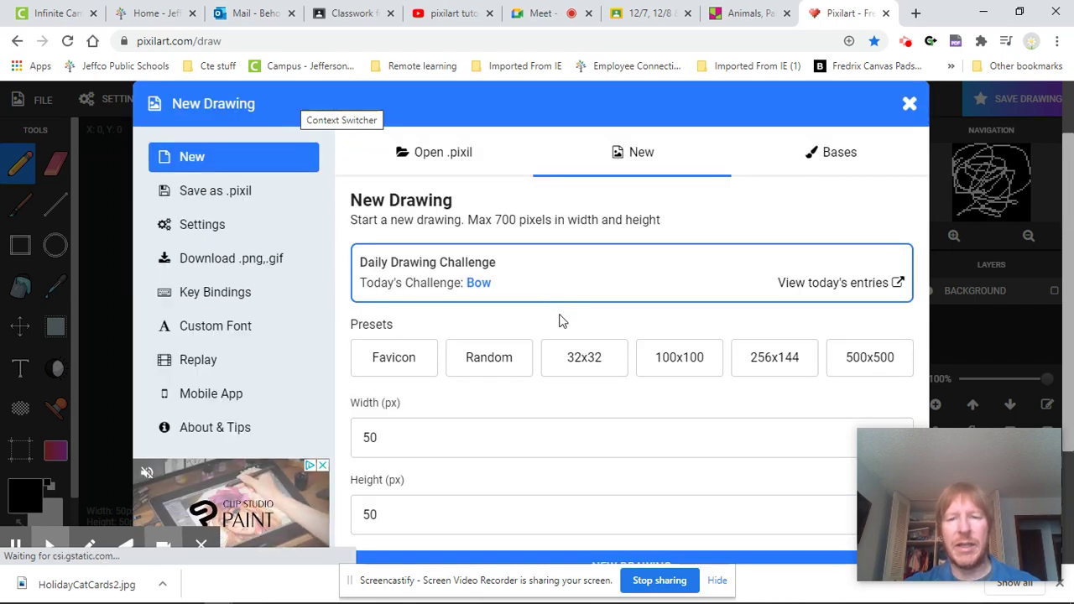
{"action": "scroll", "coordinate": [528, 329], "scroll_direction": "down", "scroll_amount": 2}
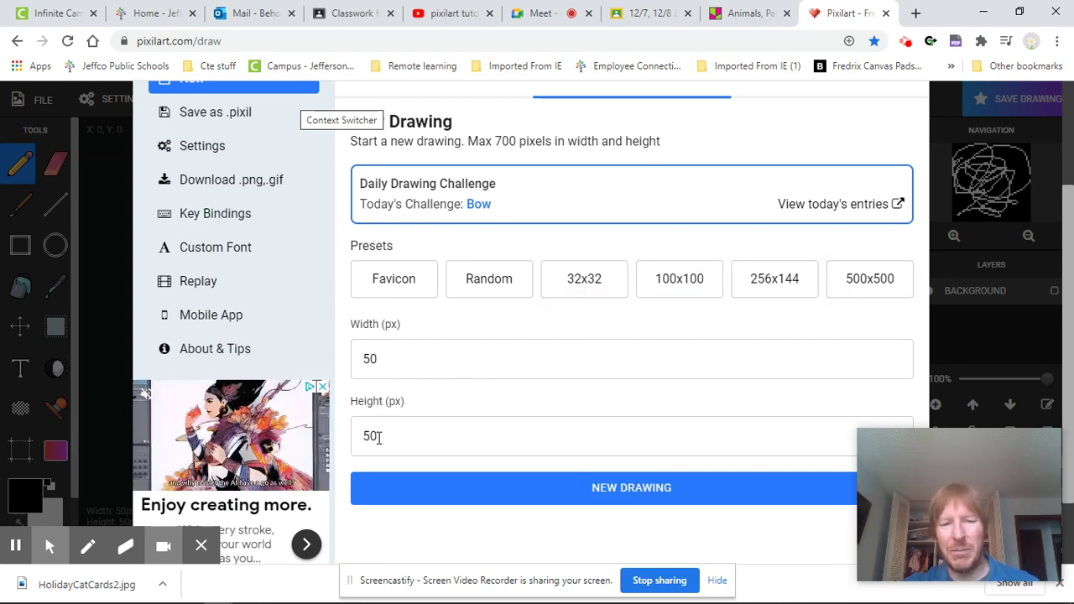
{"action": "left_click_drag", "start_coordinate": [949, 471], "coordinate": [1004, 489]}
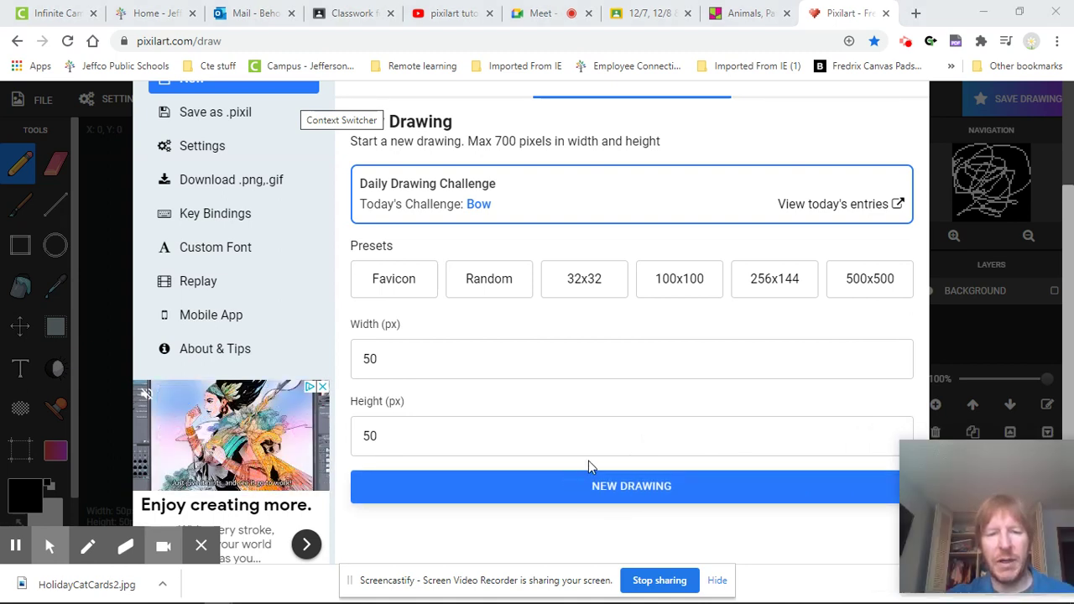
{"action": "left_click", "coordinate": [621, 493]}
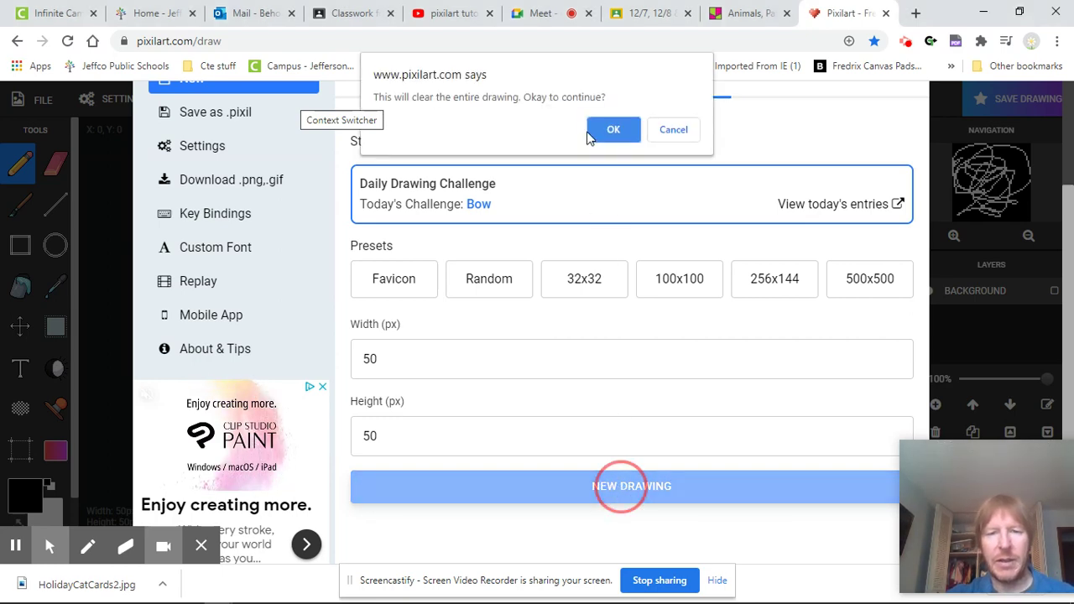
{"action": "left_click", "coordinate": [602, 128]}
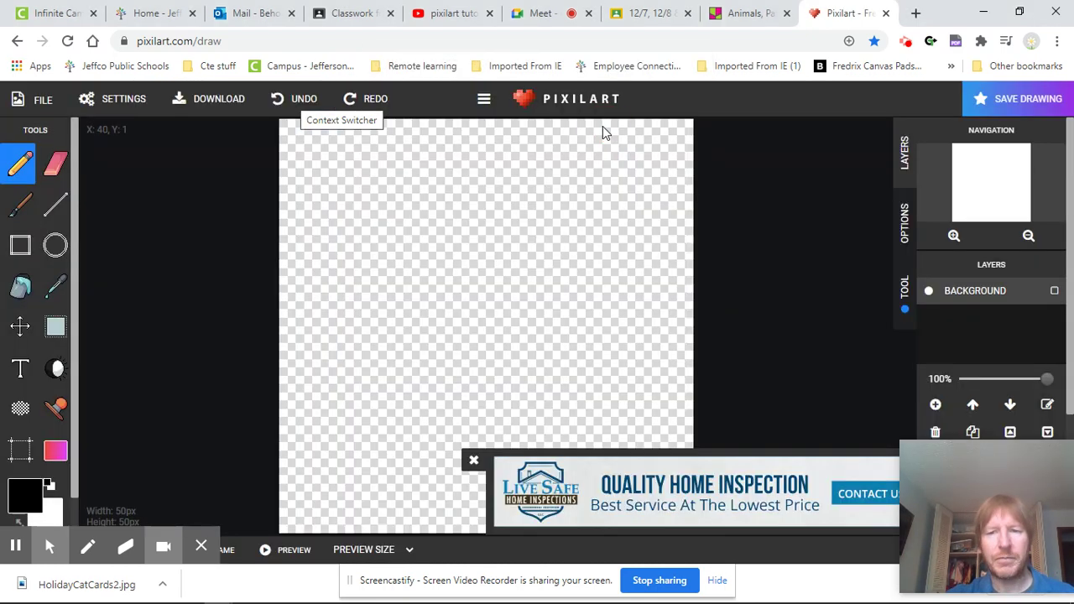
Close the advertisement banner and the recording toolbar that cover parts of the drawing workspace
{"action": "left_click", "coordinate": [473, 460]}
{"action": "left_click_drag", "start_coordinate": [980, 519], "coordinate": [763, 32]}
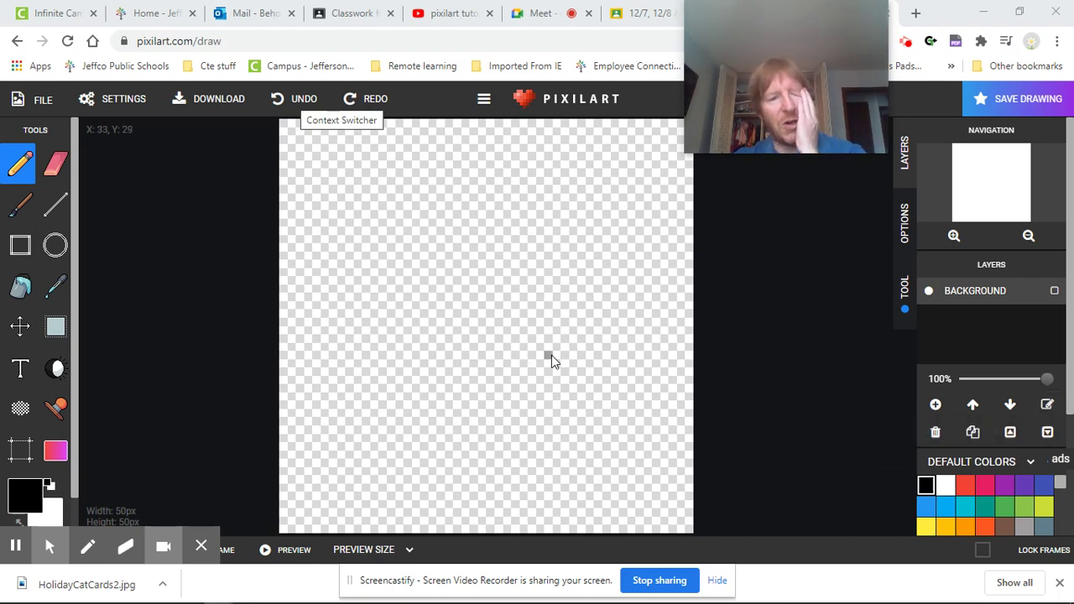
{"action": "left_click", "coordinate": [201, 547]}
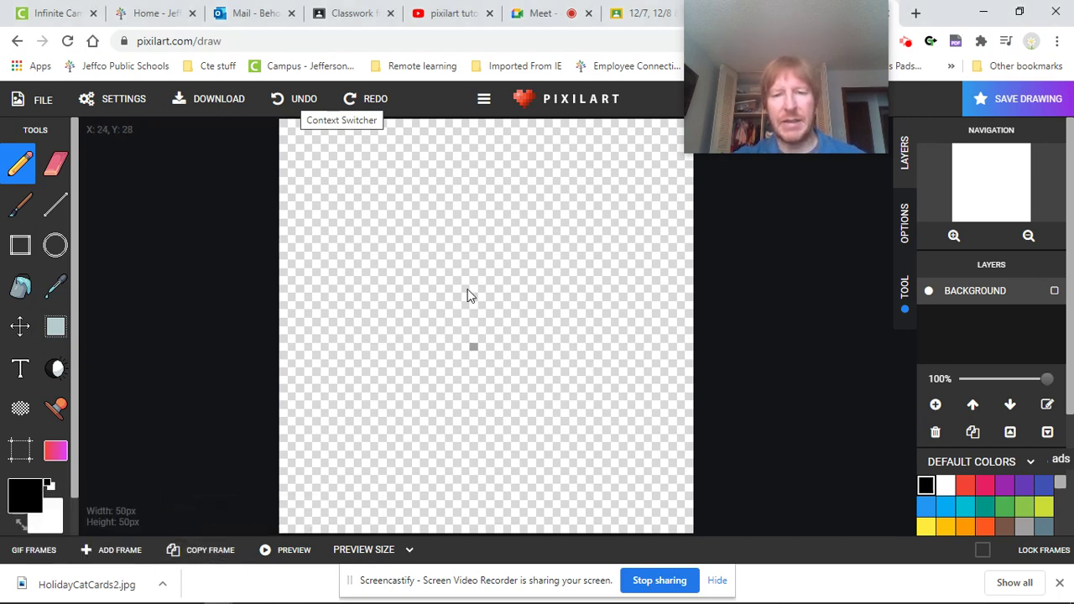
Choose a custom yellow, e6d735, as the primary color
{"action": "left_click", "coordinate": [21, 524]}
{"action": "left_click", "coordinate": [22, 524]}
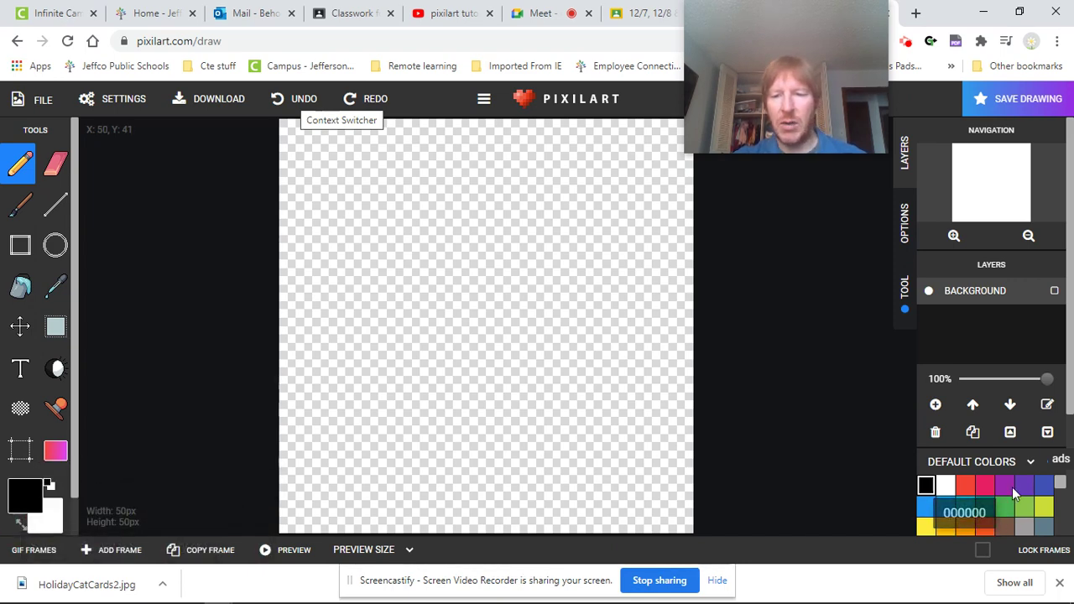
{"action": "mouse_move", "coordinate": [1016, 491]}
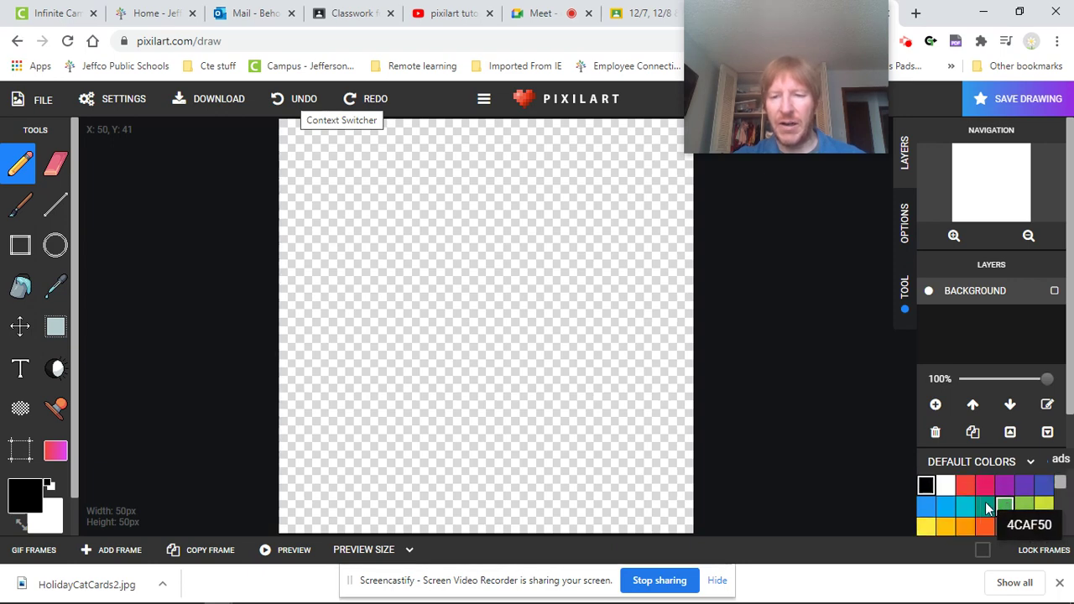
{"action": "left_click", "coordinate": [22, 498]}
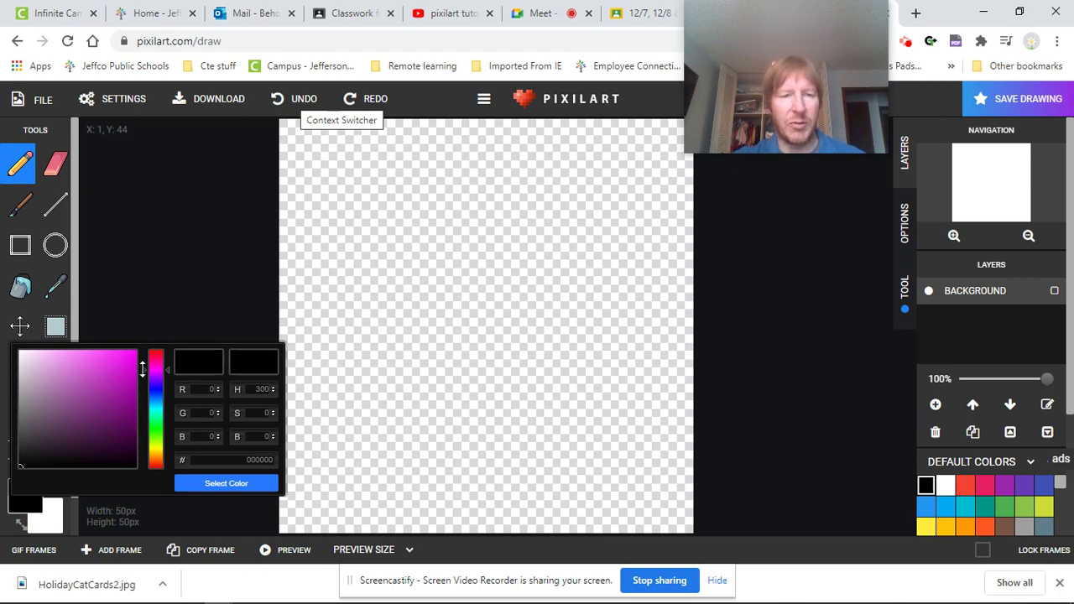
{"action": "left_click_drag", "start_coordinate": [148, 404], "coordinate": [149, 450]}
{"action": "left_click", "coordinate": [109, 360]}
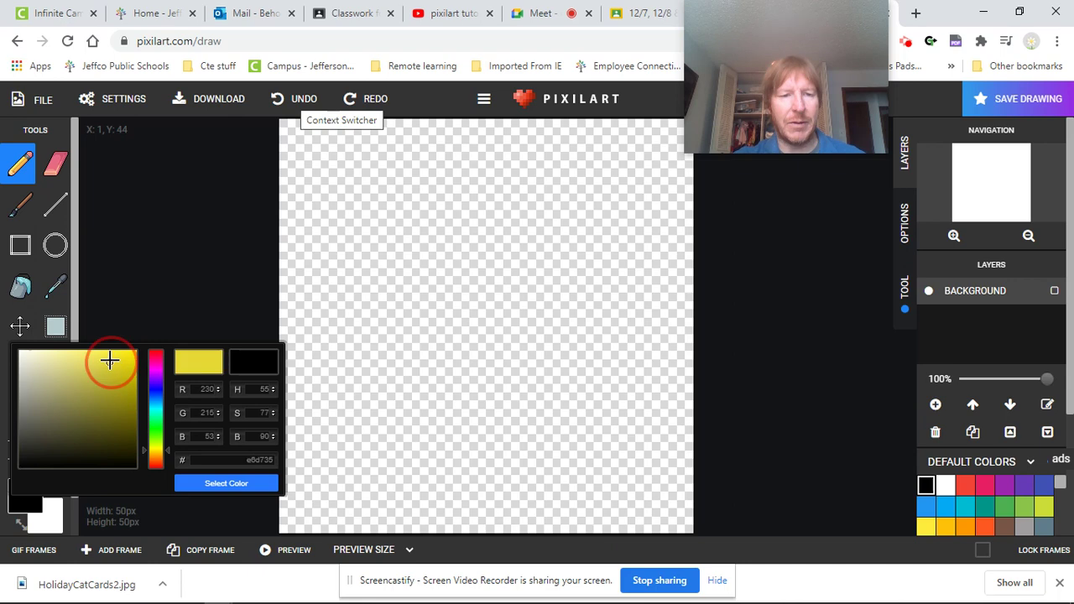
{"action": "left_click", "coordinate": [227, 483]}
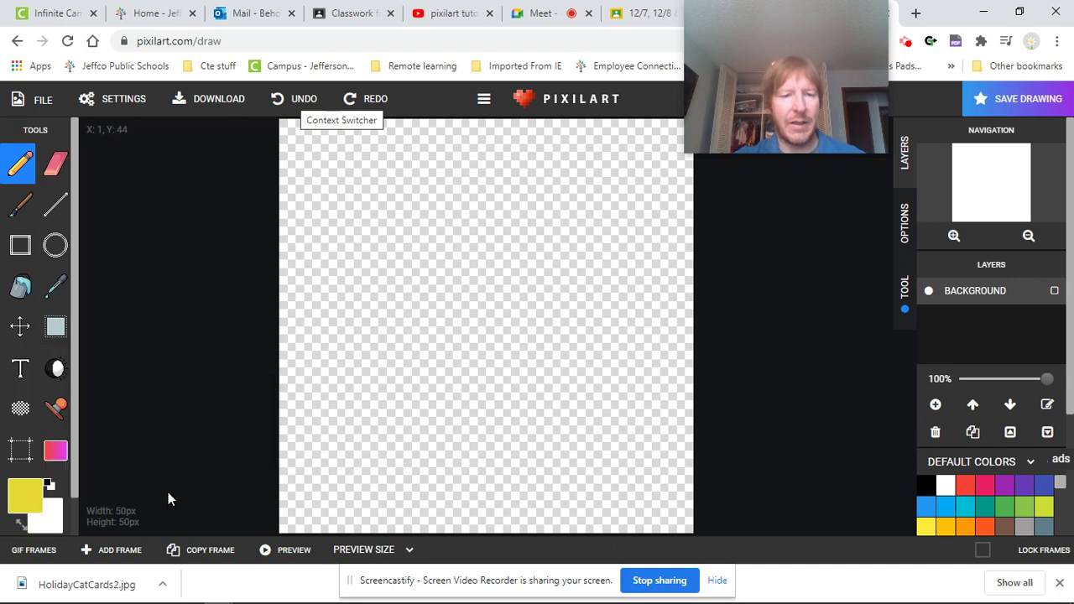
Swap the colors to make yellow the secondary color, and choose a near-black as the primary color
{"action": "left_click", "coordinate": [20, 520]}
{"action": "left_click", "coordinate": [23, 503]}
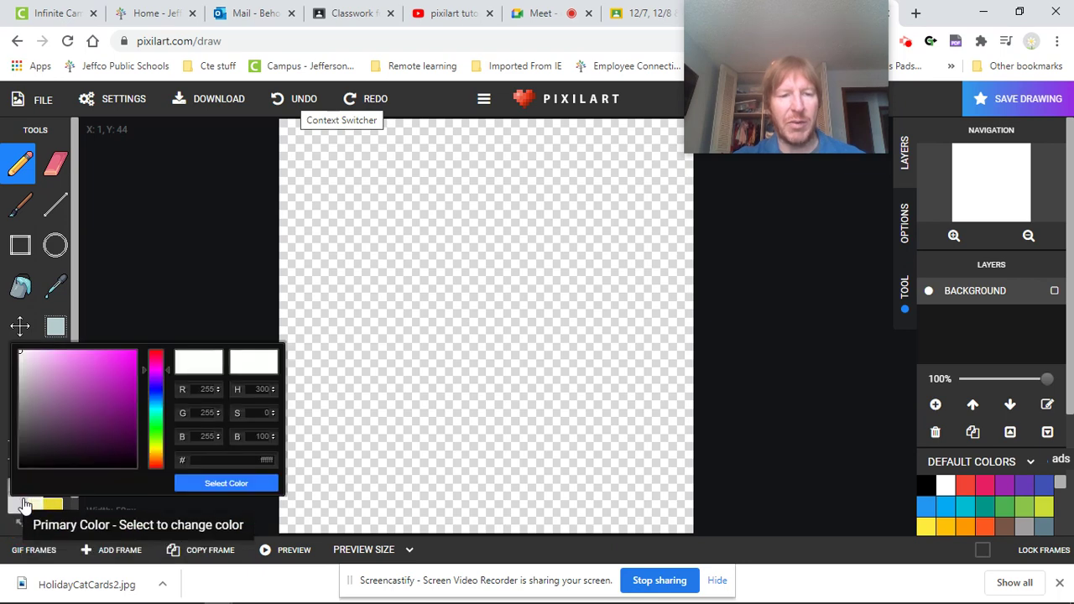
{"action": "left_click", "coordinate": [125, 461]}
{"action": "left_click", "coordinate": [227, 483]}
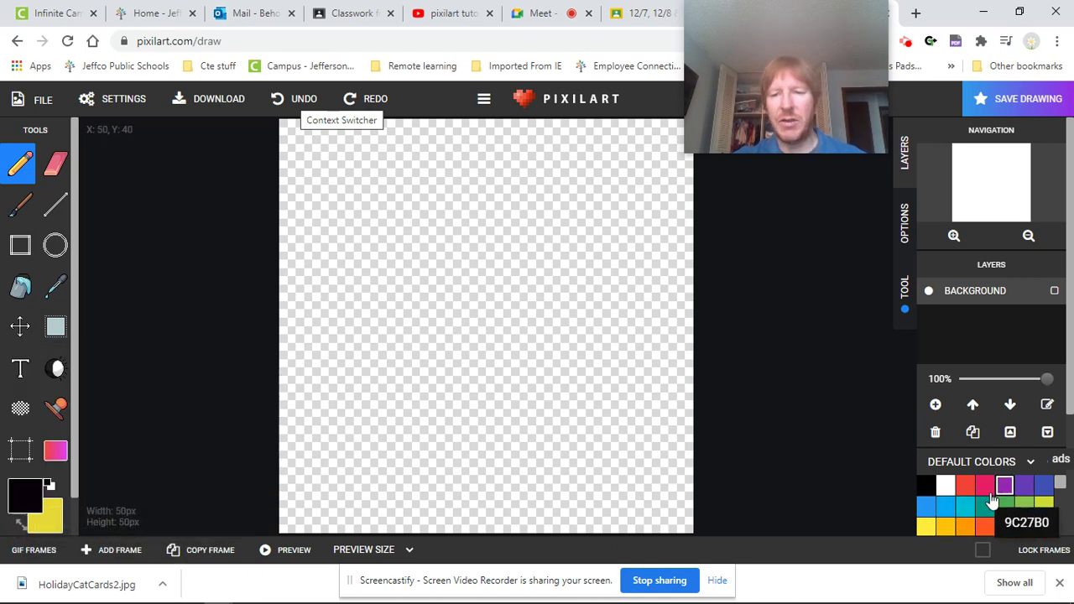
Swap the primary and secondary colors back and forth twice
{"action": "left_click", "coordinate": [21, 521]}
{"action": "left_click", "coordinate": [21, 522]}
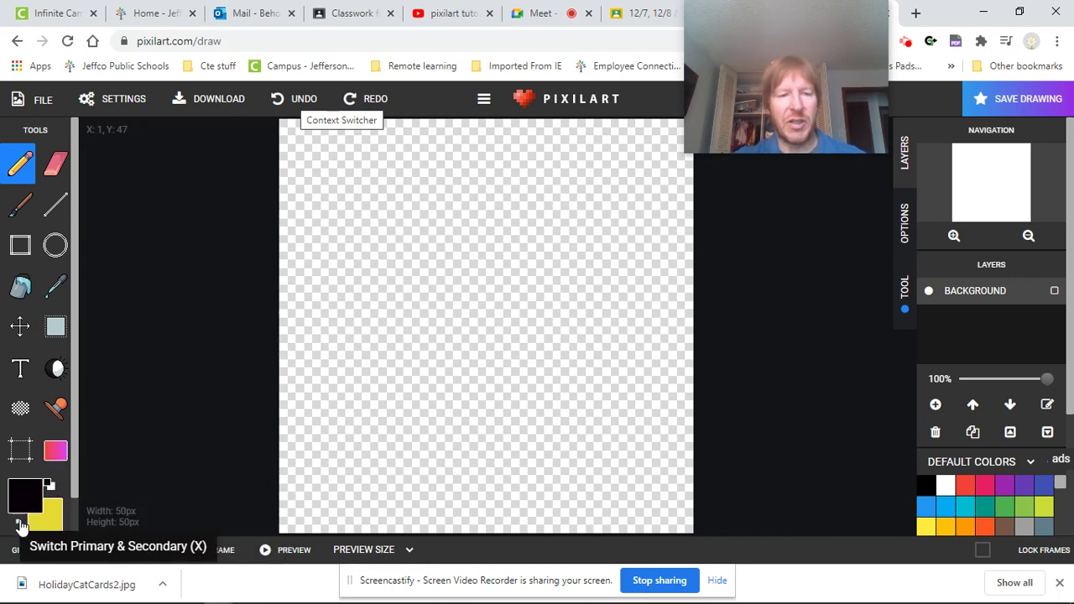
{"action": "left_click", "coordinate": [21, 522]}
{"action": "left_click", "coordinate": [21, 522]}
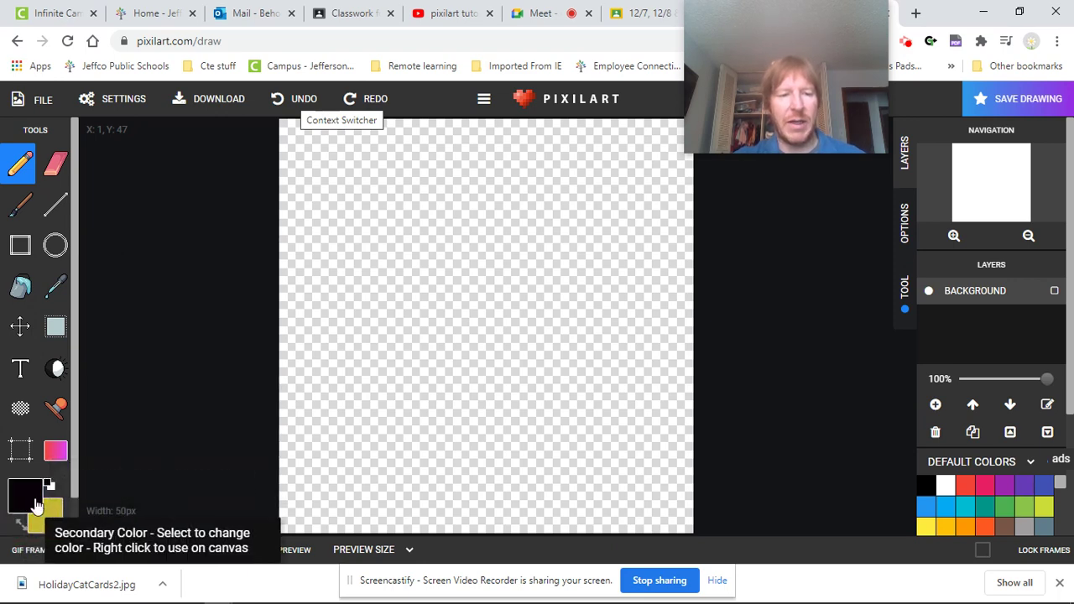
Try horizontal gradients on the background, and fill it with a vertical gradient from black at the bottom to yellow at the top
{"action": "left_click", "coordinate": [56, 454]}
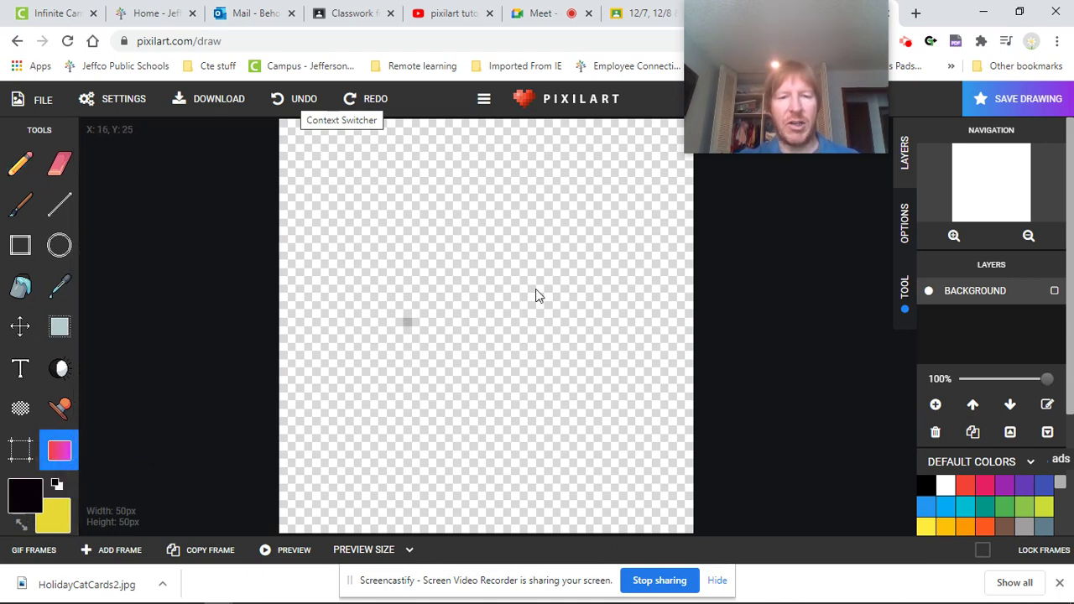
{"action": "left_click_drag", "start_coordinate": [349, 304], "coordinate": [520, 306]}
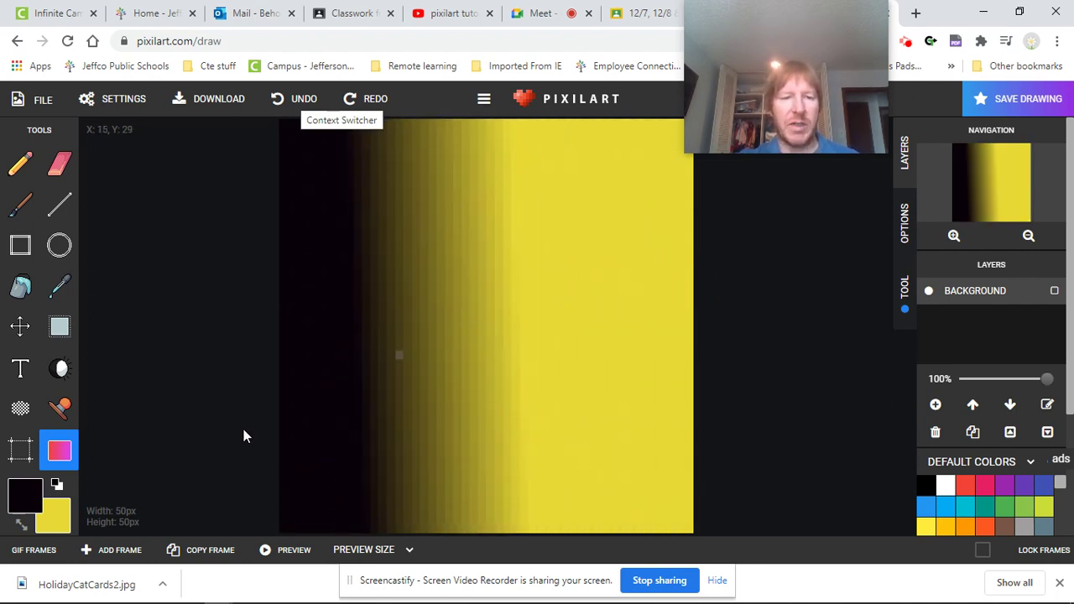
{"action": "left_click_drag", "start_coordinate": [638, 290], "coordinate": [291, 325]}
{"action": "left_click_drag", "start_coordinate": [463, 463], "coordinate": [465, 143]}
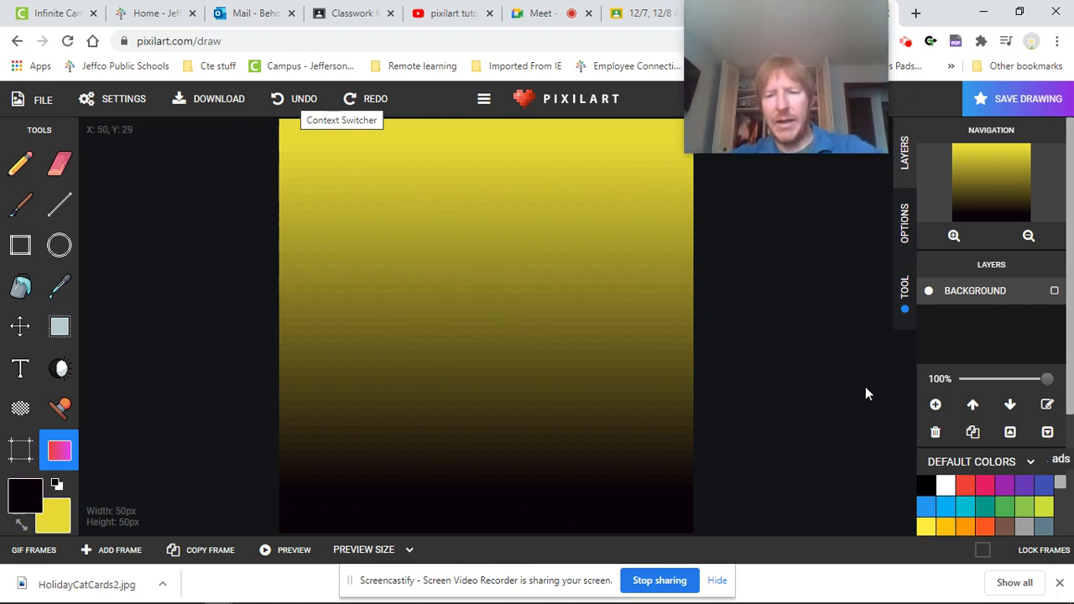
Add a new layer above the background, and hide and show the Background layer again
{"action": "left_click", "coordinate": [935, 405]}
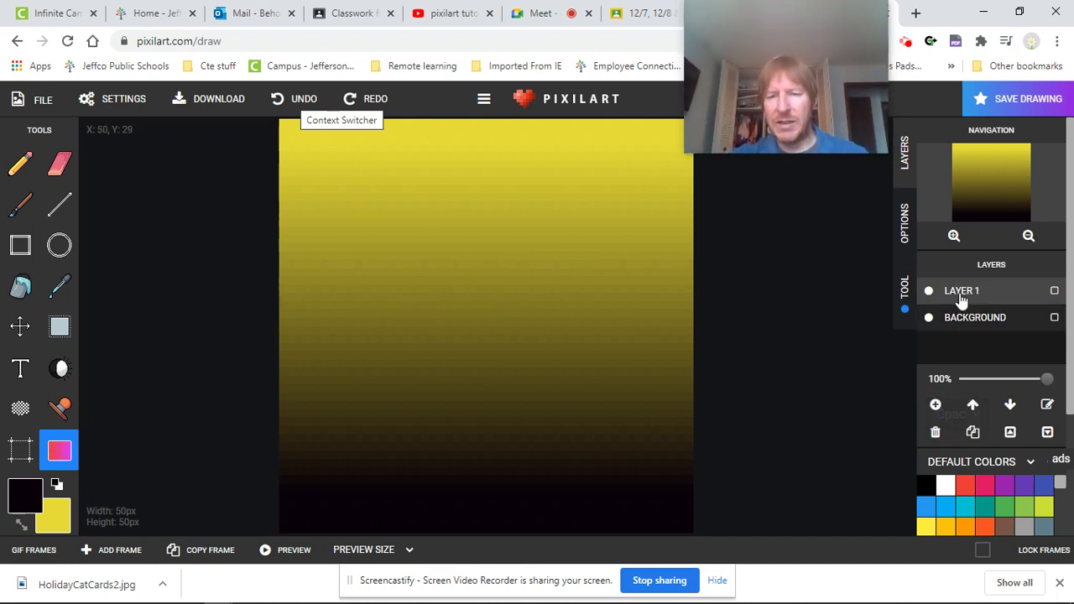
{"action": "left_click", "coordinate": [928, 318]}
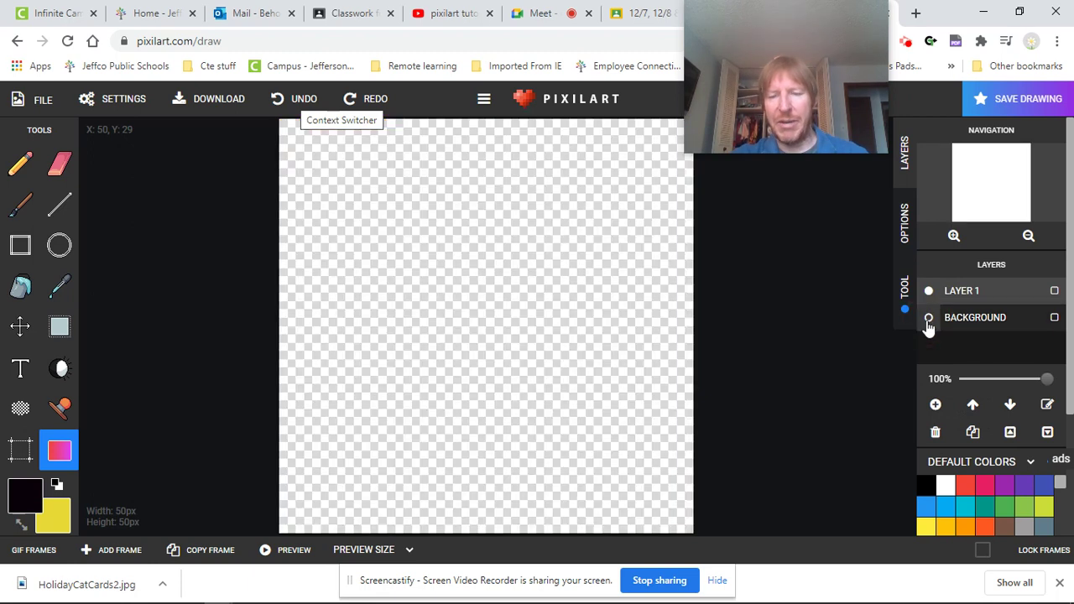
{"action": "left_click", "coordinate": [928, 319]}
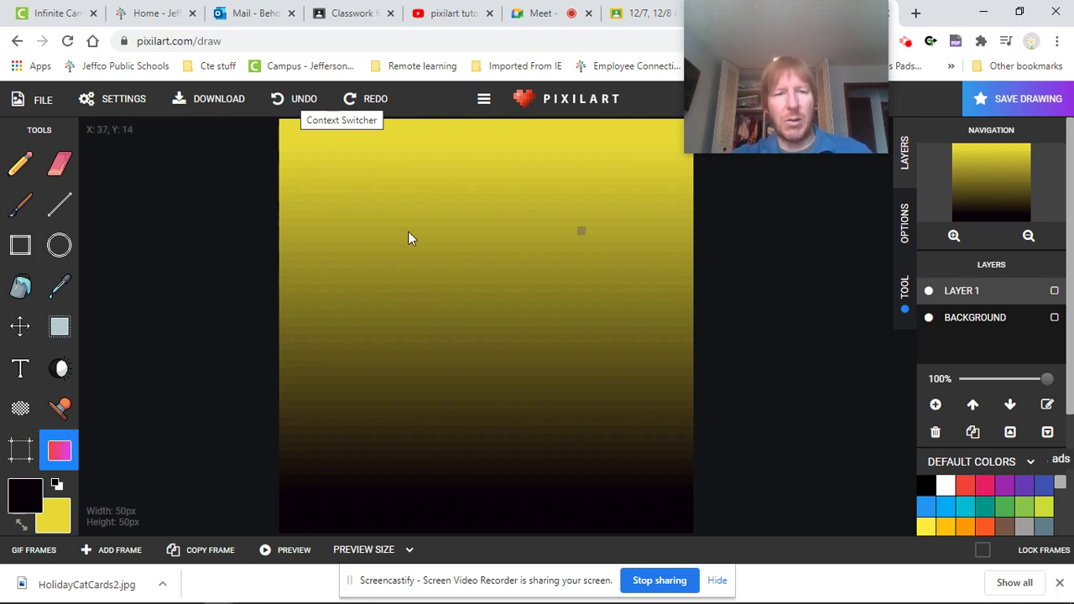
Draw a thin, slightly sagging black line across the upper canvas on Layer 1 with the Pencil tool
{"action": "left_click", "coordinate": [18, 172]}
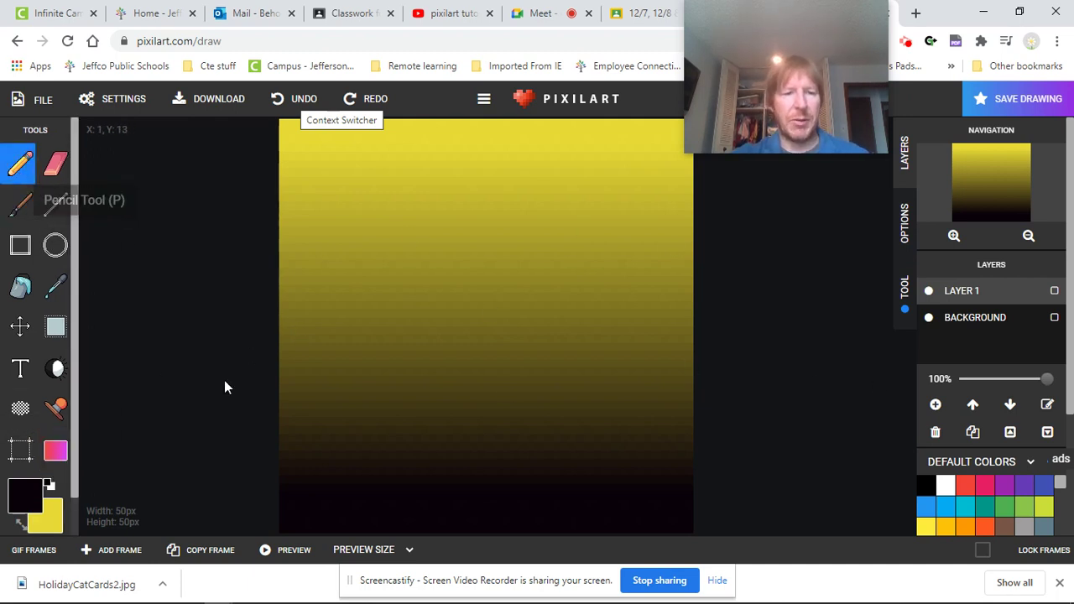
{"action": "left_click", "coordinate": [473, 462]}
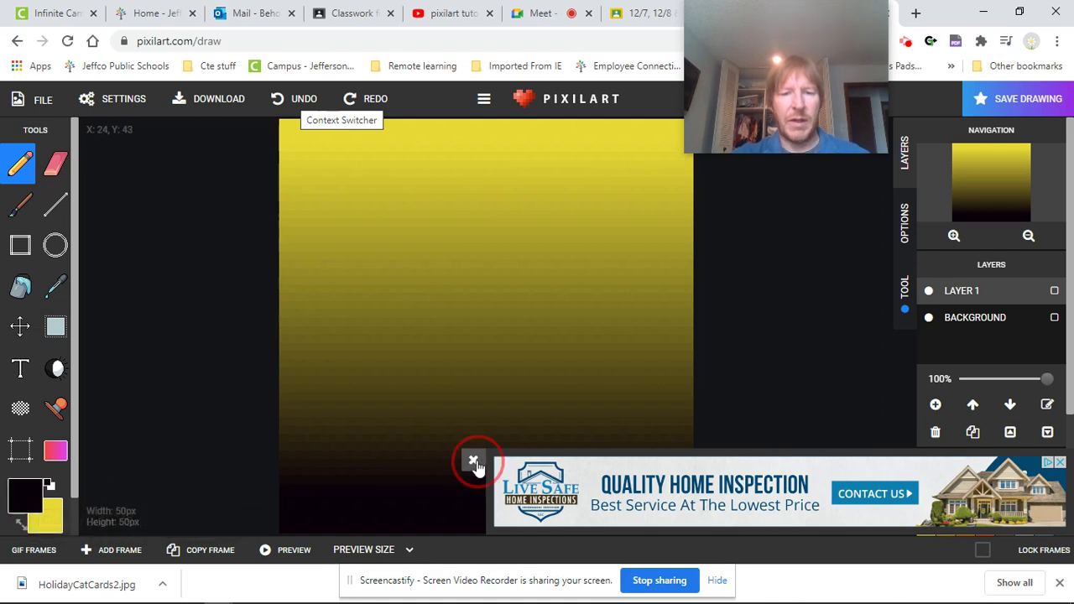
{"action": "left_click_drag", "start_coordinate": [541, 188], "coordinate": [660, 180]}
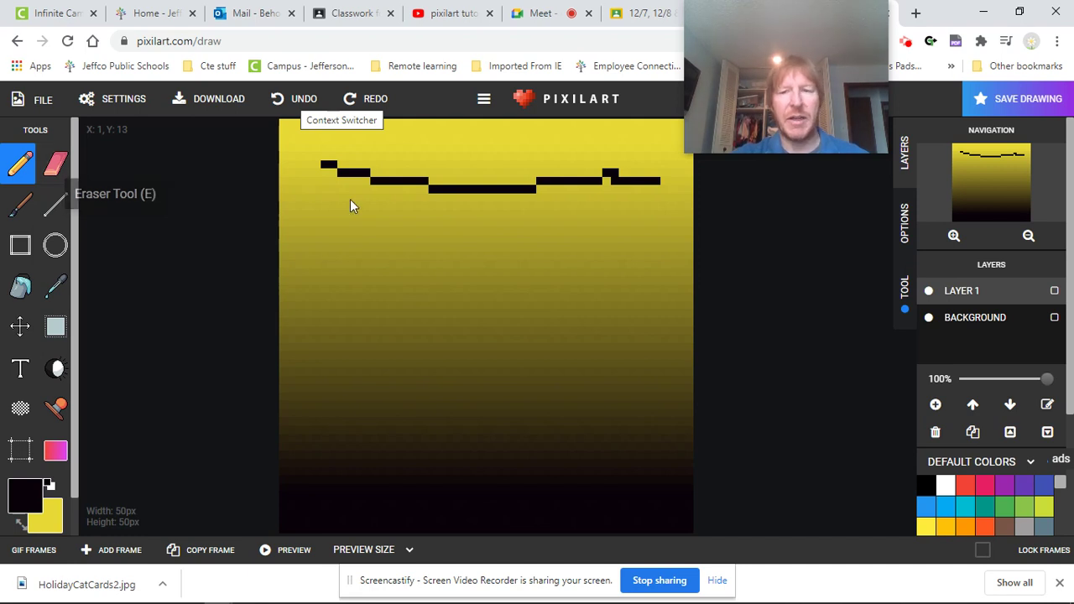
Erase most of the pencil line and draw a new curved black pencil line across the canvas just below it
{"action": "left_click", "coordinate": [56, 166]}
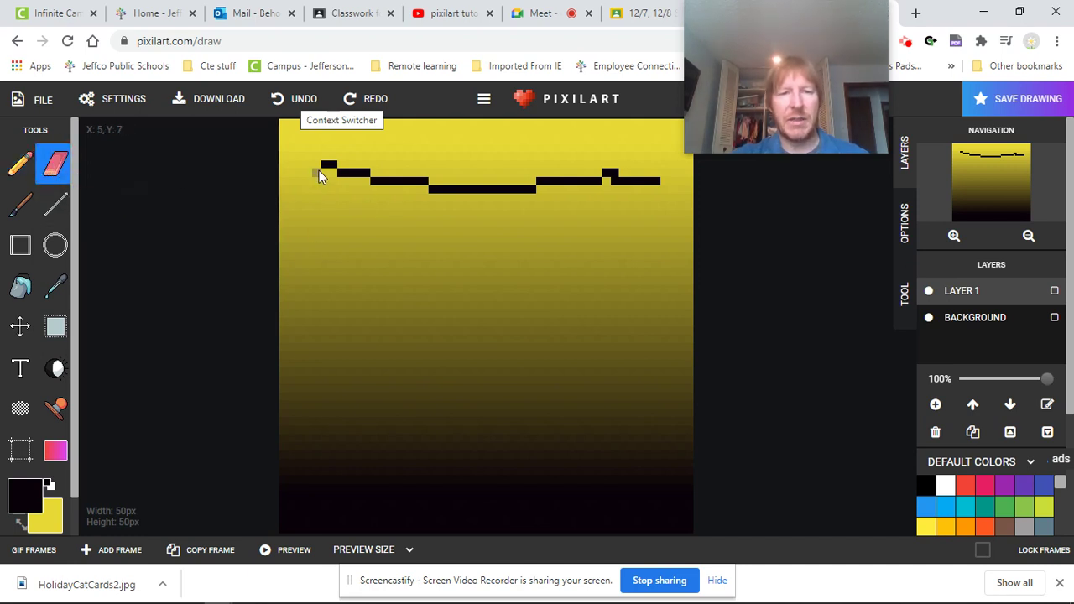
{"action": "mouse_move", "coordinate": [323, 167]}
{"action": "left_mouse_down"}
{"action": "mouse_move", "coordinate": [383, 182]}
{"action": "mouse_move", "coordinate": [368, 185]}
{"action": "mouse_move", "coordinate": [433, 192]}
{"action": "mouse_move", "coordinate": [412, 180]}
{"action": "mouse_move", "coordinate": [378, 183]}
{"action": "left_mouse_up"}
{"action": "left_click_drag", "start_coordinate": [463, 192], "coordinate": [532, 192]}
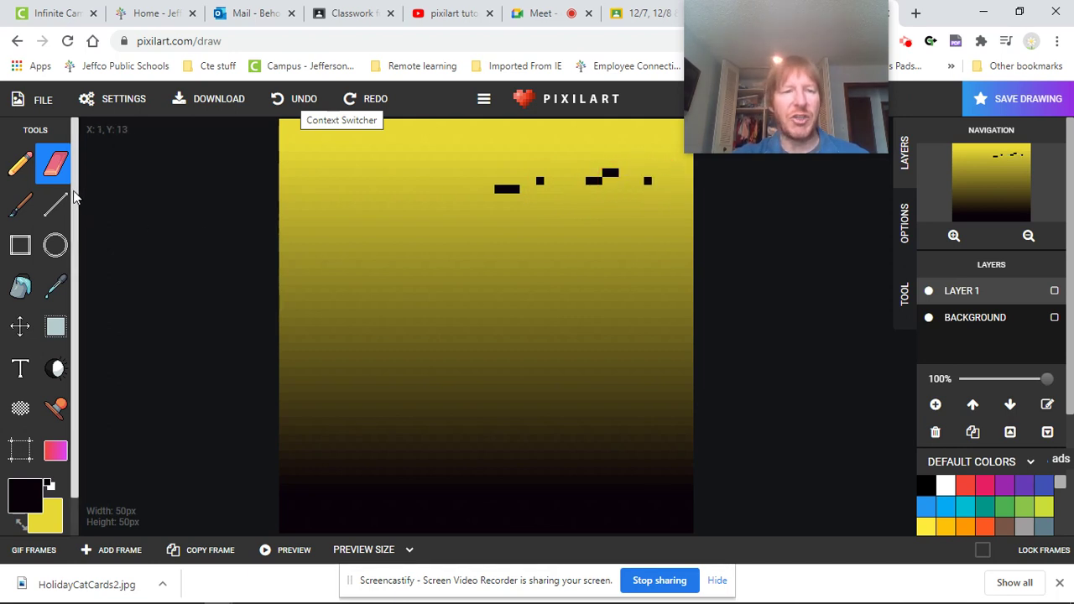
{"action": "left_click", "coordinate": [20, 163]}
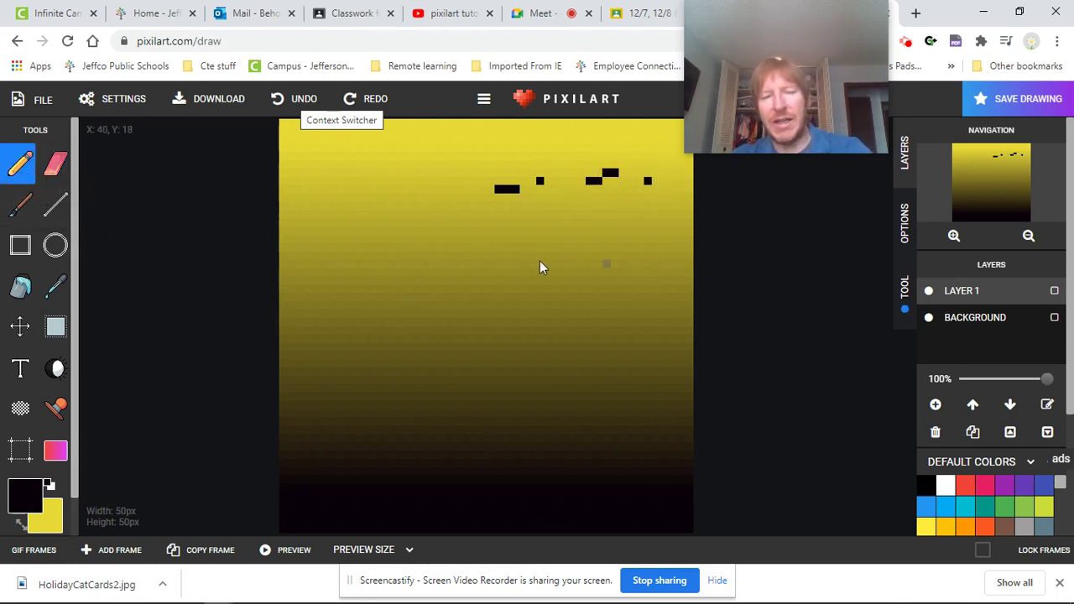
{"action": "mouse_move", "coordinate": [299, 189]}
{"action": "left_mouse_down"}
{"action": "mouse_move", "coordinate": [466, 209]}
{"action": "mouse_move", "coordinate": [623, 207]}
{"action": "left_mouse_up"}
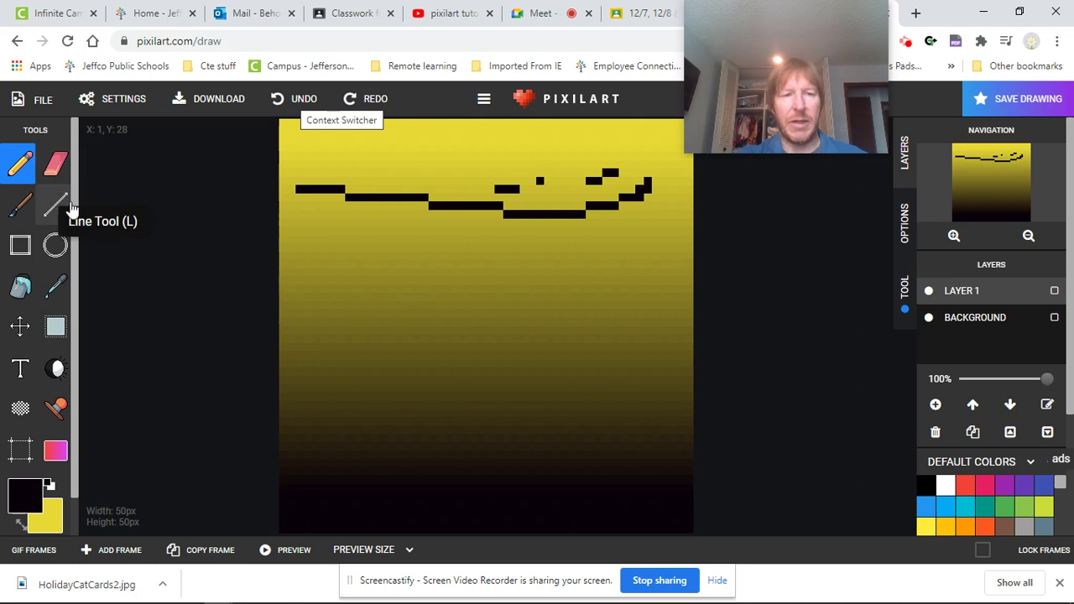
Paint a broad, wavy black band with rough edges across the middle of Layer 1 using the Brush tool
{"action": "left_click", "coordinate": [21, 208]}
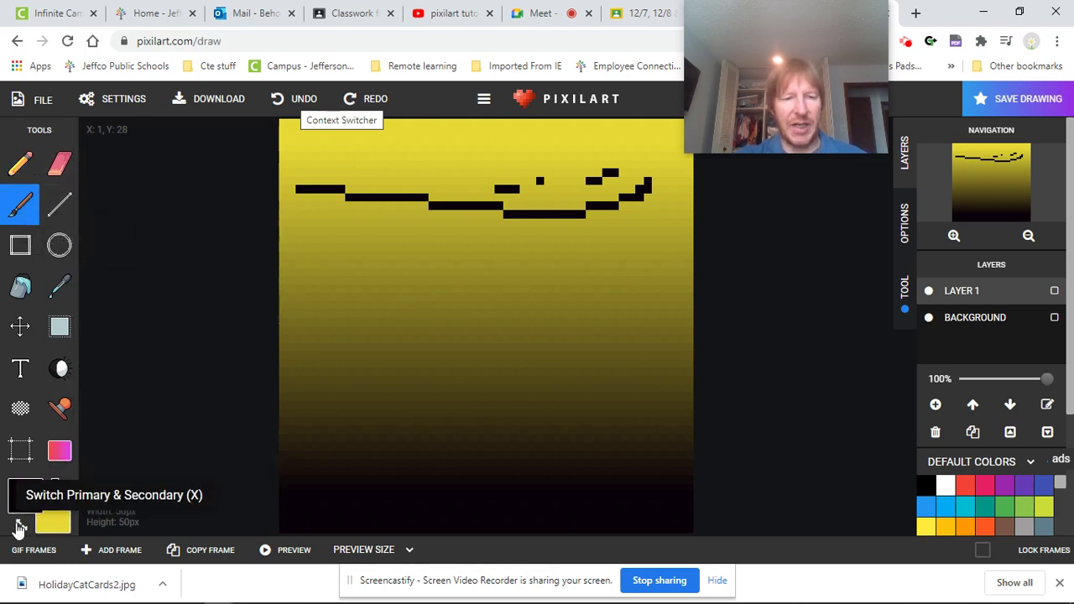
{"action": "mouse_move", "coordinate": [306, 281]}
{"action": "left_mouse_down"}
{"action": "mouse_move", "coordinate": [343, 293]}
{"action": "mouse_move", "coordinate": [325, 301]}
{"action": "mouse_move", "coordinate": [315, 286]}
{"action": "left_mouse_up"}
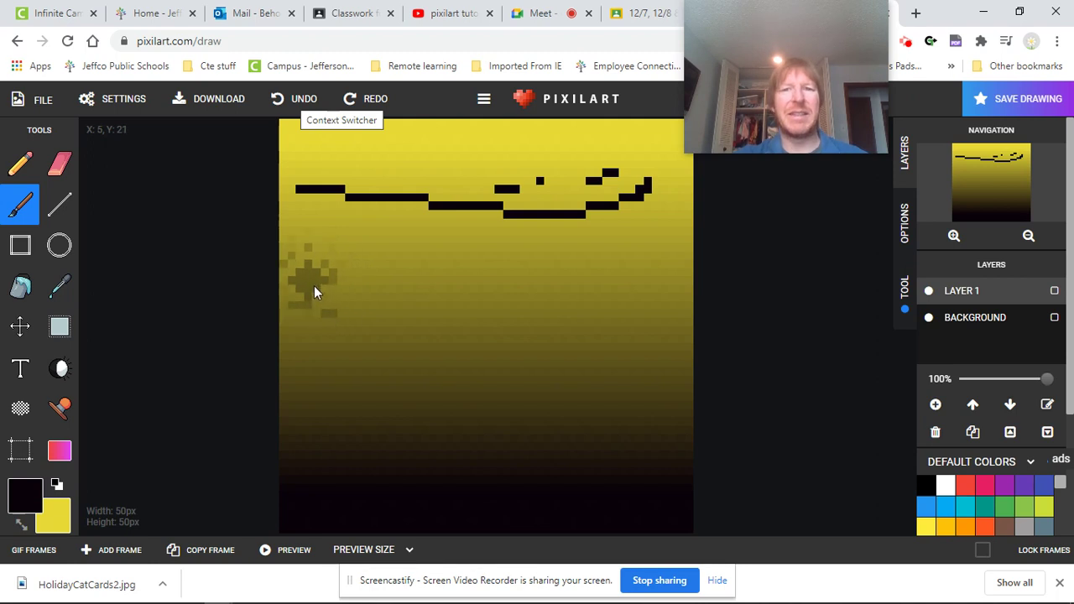
{"action": "mouse_move", "coordinate": [293, 226]}
{"action": "left_mouse_down"}
{"action": "mouse_move", "coordinate": [343, 291]}
{"action": "mouse_move", "coordinate": [471, 326]}
{"action": "mouse_move", "coordinate": [582, 292]}
{"action": "mouse_move", "coordinate": [661, 292]}
{"action": "mouse_move", "coordinate": [574, 326]}
{"action": "left_mouse_up"}
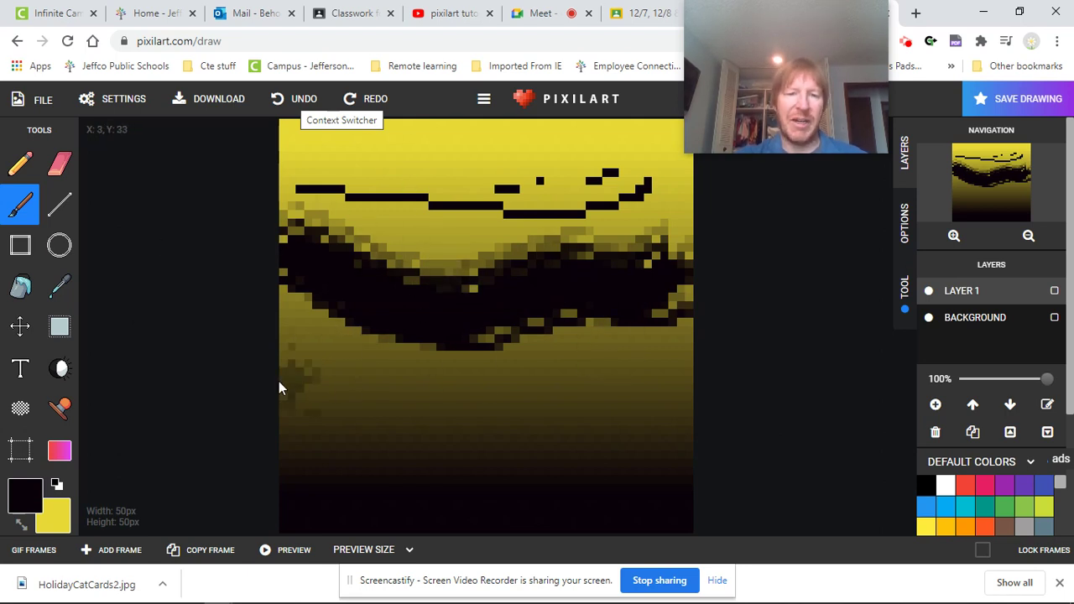
Draw a straight horizontal black line below the brushed band and a black rectangle outline beneath its beginning, using the Line and Rectangle tools
{"action": "left_click", "coordinate": [59, 204]}
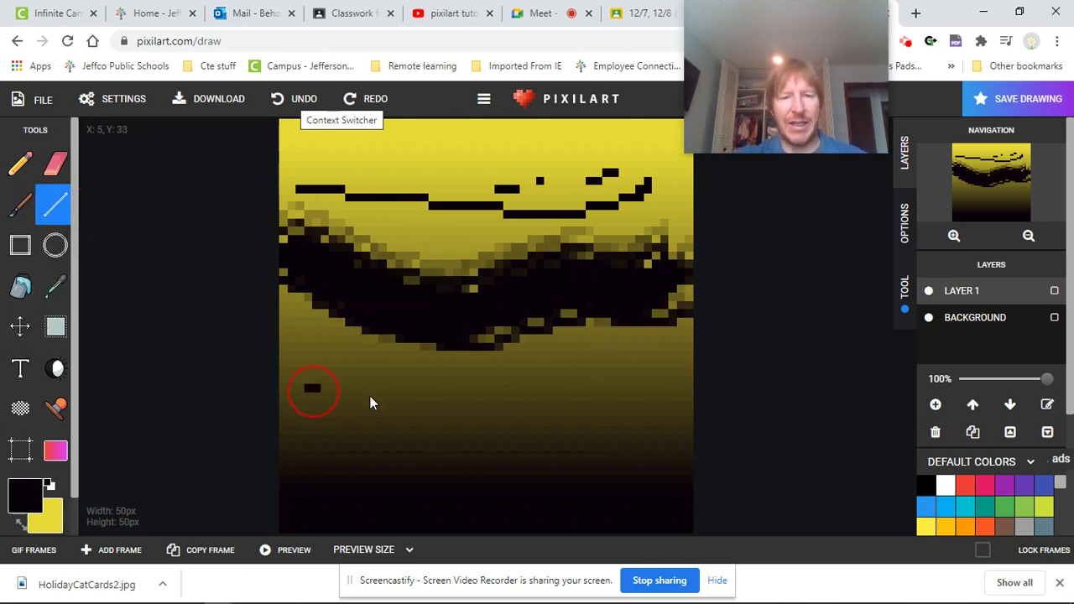
{"action": "mouse_move", "coordinate": [370, 396]}
{"action": "left_mouse_down"}
{"action": "mouse_move", "coordinate": [592, 412]}
{"action": "mouse_move", "coordinate": [655, 383]}
{"action": "mouse_move", "coordinate": [684, 387]}
{"action": "left_mouse_up"}
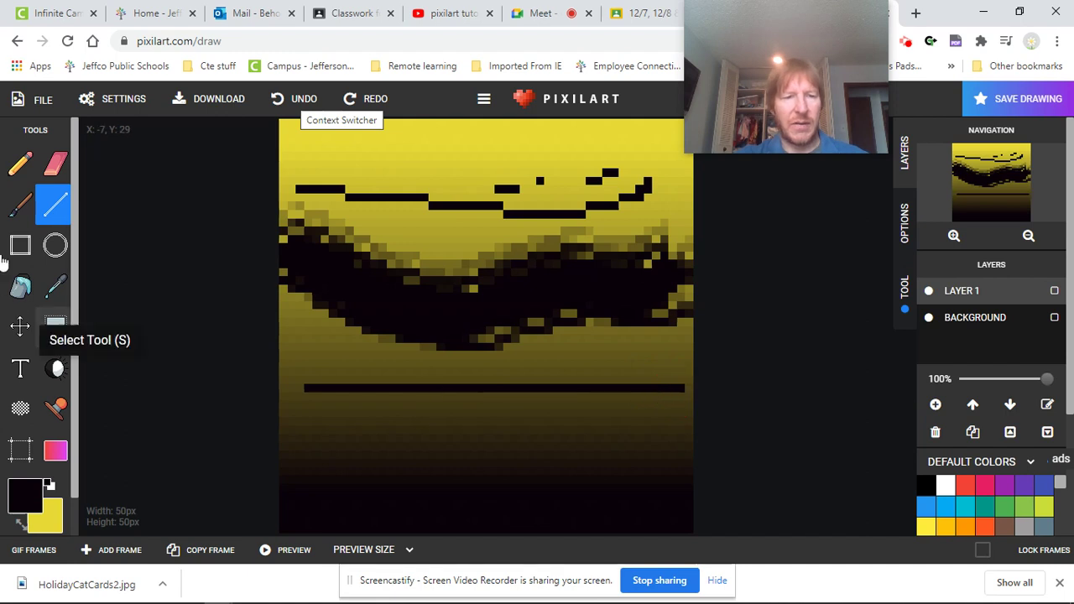
{"action": "left_click", "coordinate": [21, 245]}
{"action": "left_click_drag", "start_coordinate": [315, 420], "coordinate": [453, 486]}
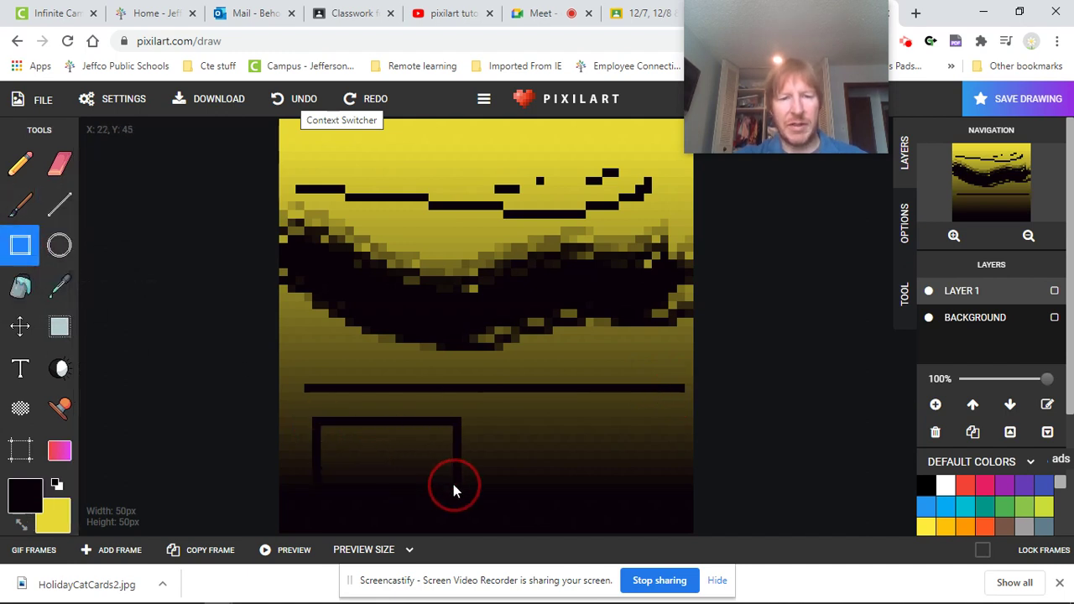
Draw a small black circle outline beside the rectangle and a larger one overlapping the pencil line near the canvas's upper edge
{"action": "left_click", "coordinate": [58, 245]}
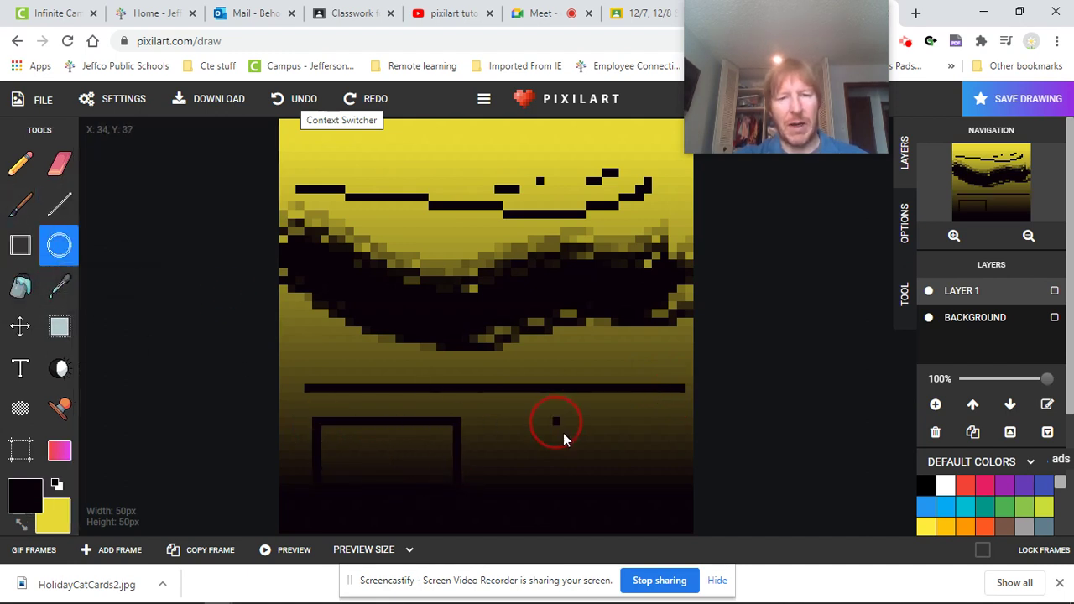
{"action": "left_click_drag", "start_coordinate": [563, 432], "coordinate": [603, 437]}
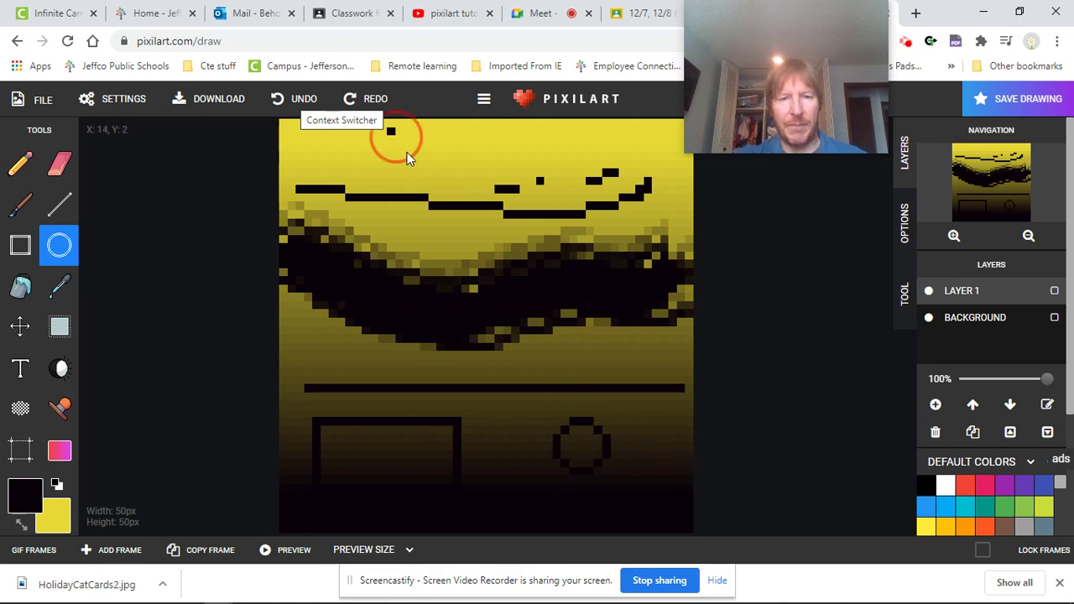
{"action": "left_click_drag", "start_coordinate": [407, 159], "coordinate": [501, 269]}
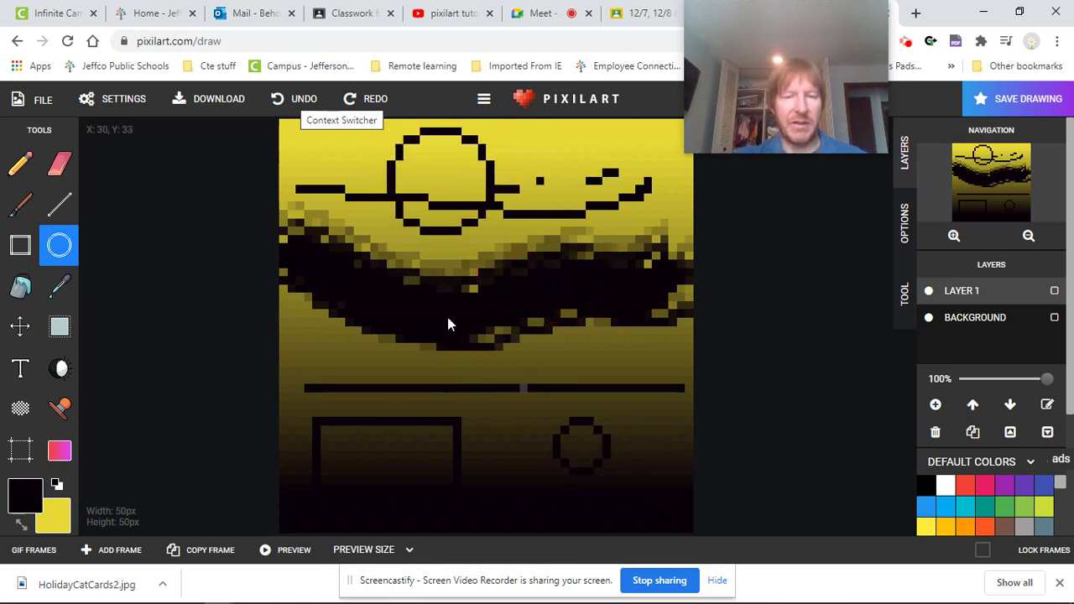
Fill both parts of the large circle with blue from the default palette using the Paint Bucket
{"action": "left_click", "coordinate": [21, 289]}
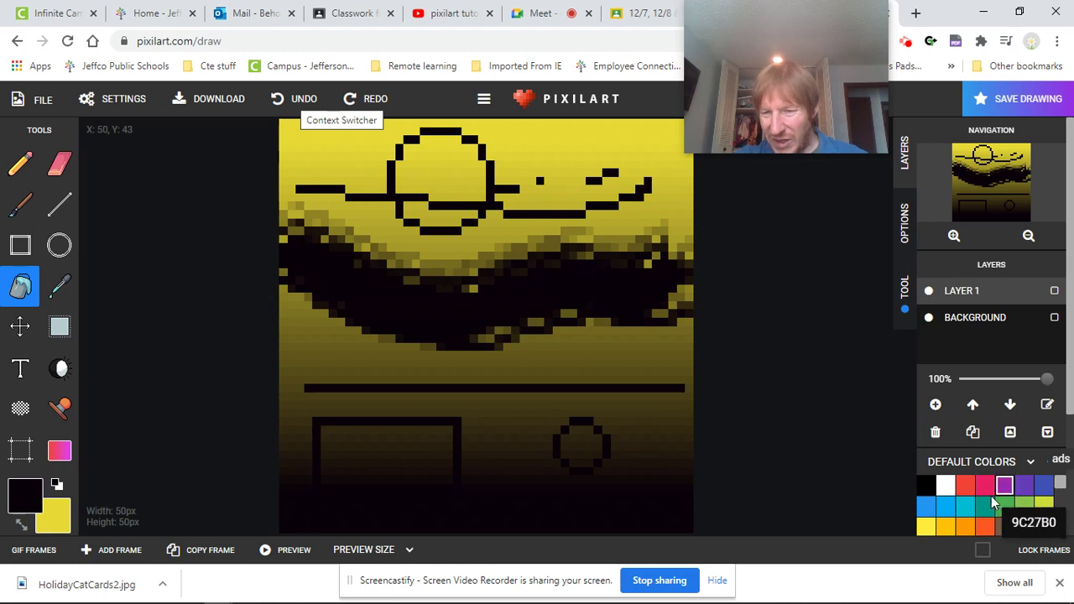
{"action": "left_click", "coordinate": [925, 506]}
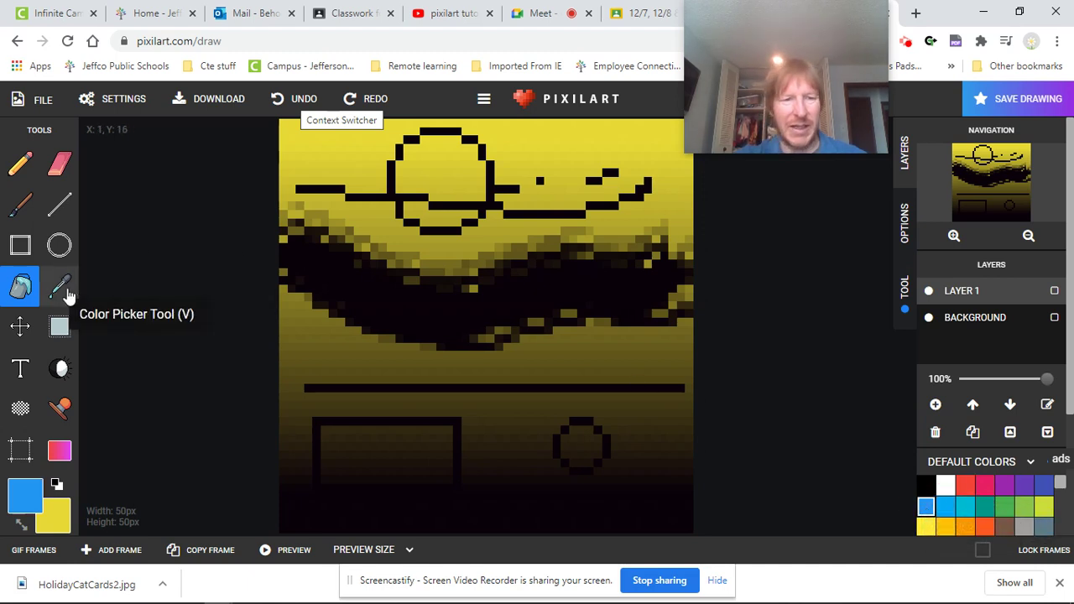
{"action": "left_click", "coordinate": [449, 167]}
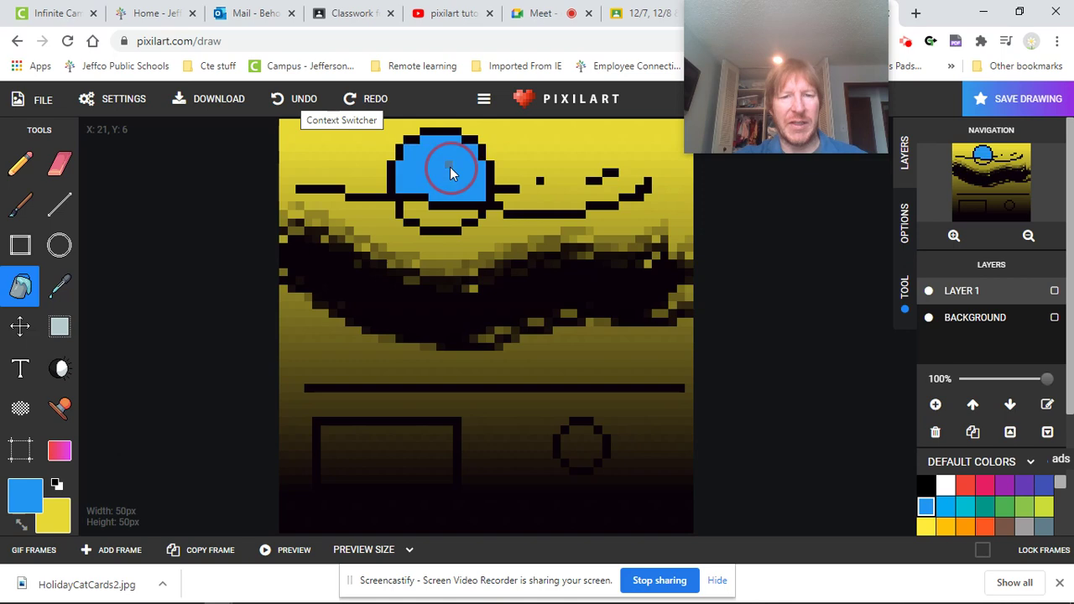
{"action": "left_click", "coordinate": [439, 221]}
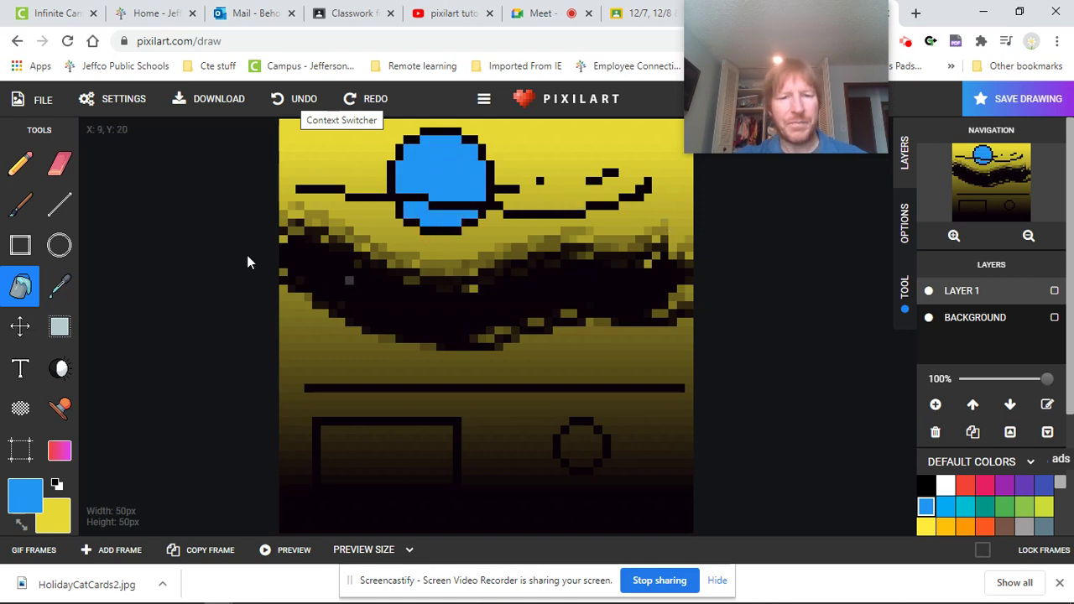
Swap the primary and secondary colors, and sample the large circle's blue as the primary color with the Color Picker
{"action": "left_click", "coordinate": [61, 290]}
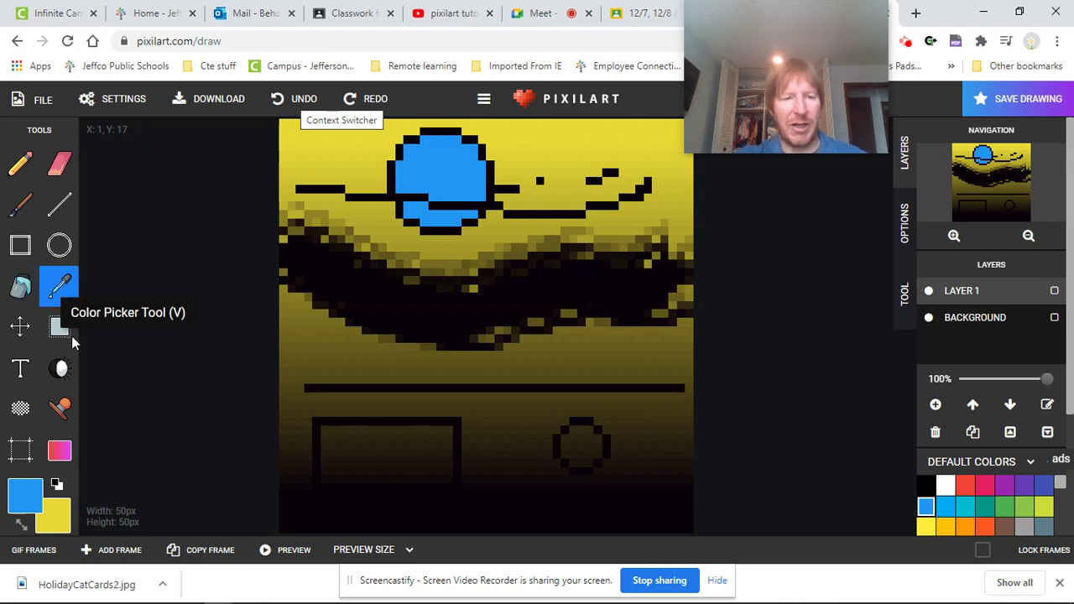
{"action": "left_click", "coordinate": [21, 522]}
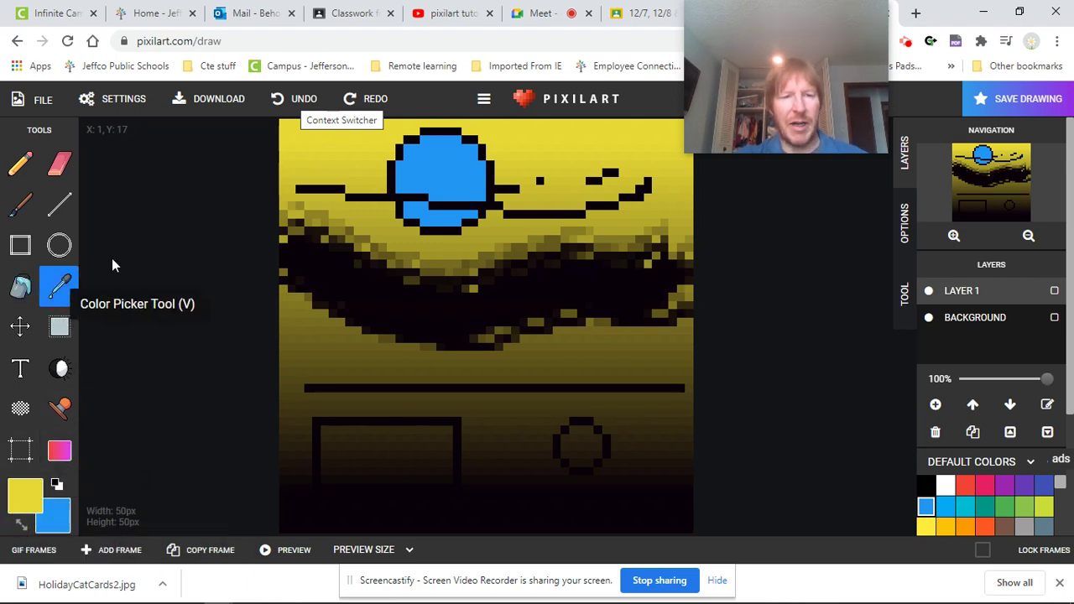
{"action": "left_click", "coordinate": [447, 164]}
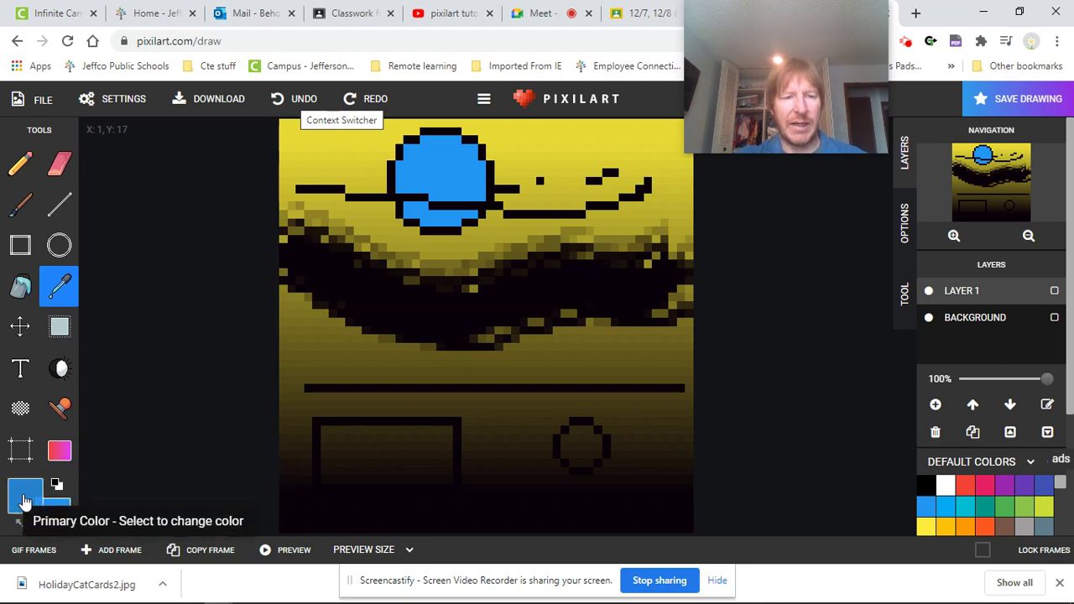
Shift Layer 1's artwork down by one pixel, and select a rectangular area covering most of the blue circle and the band below it
{"action": "left_click", "coordinate": [21, 327]}
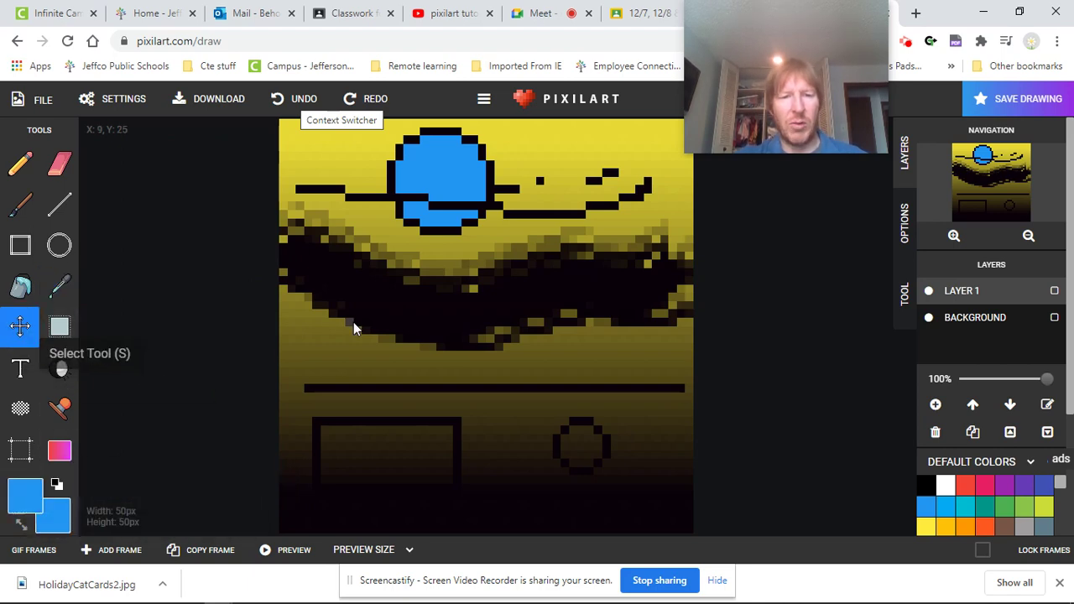
{"action": "left_click_drag", "start_coordinate": [494, 325], "coordinate": [433, 324]}
{"action": "left_click", "coordinate": [60, 329]}
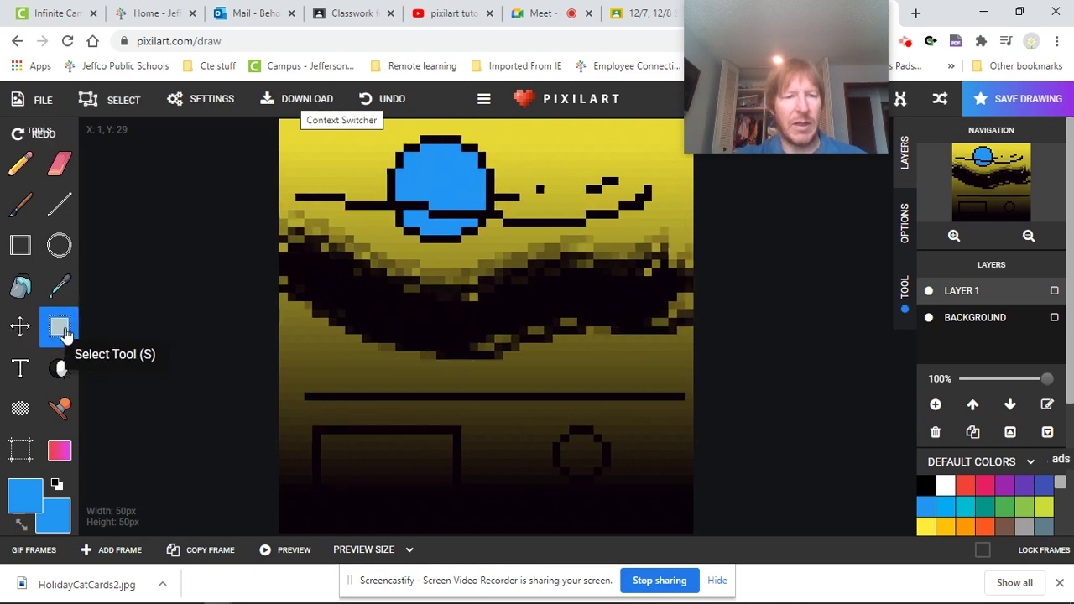
{"action": "left_click_drag", "start_coordinate": [328, 144], "coordinate": [576, 284]}
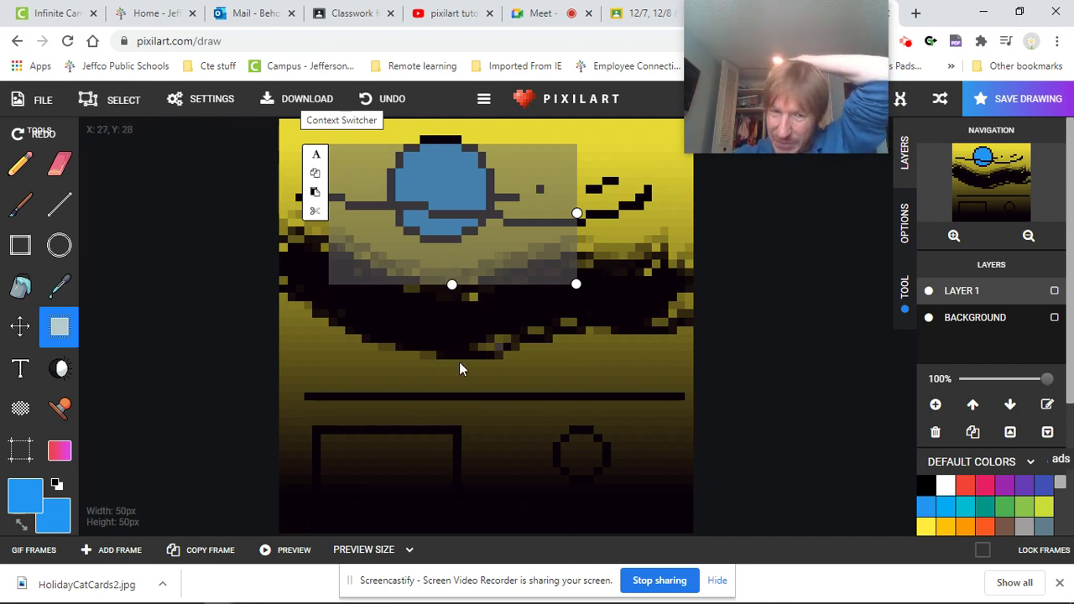
Browse the popular stamps in the Stamp Gallery, and leave it by switching to the Text tool and back to the Pencil
{"action": "left_click", "coordinate": [64, 409]}
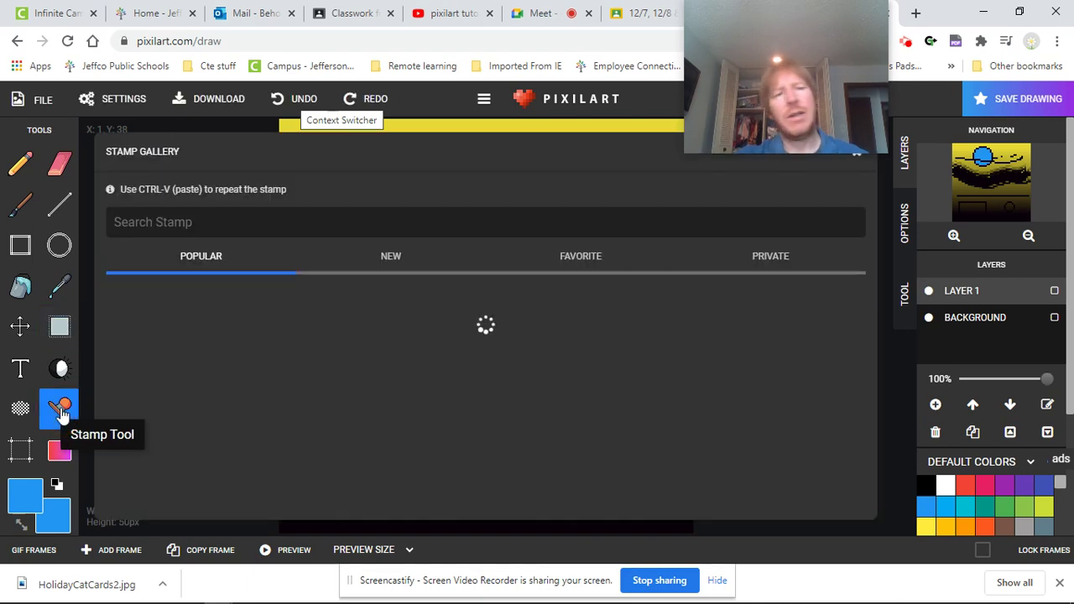
{"action": "scroll", "coordinate": [499, 384], "scroll_direction": "down", "scroll_amount": 8}
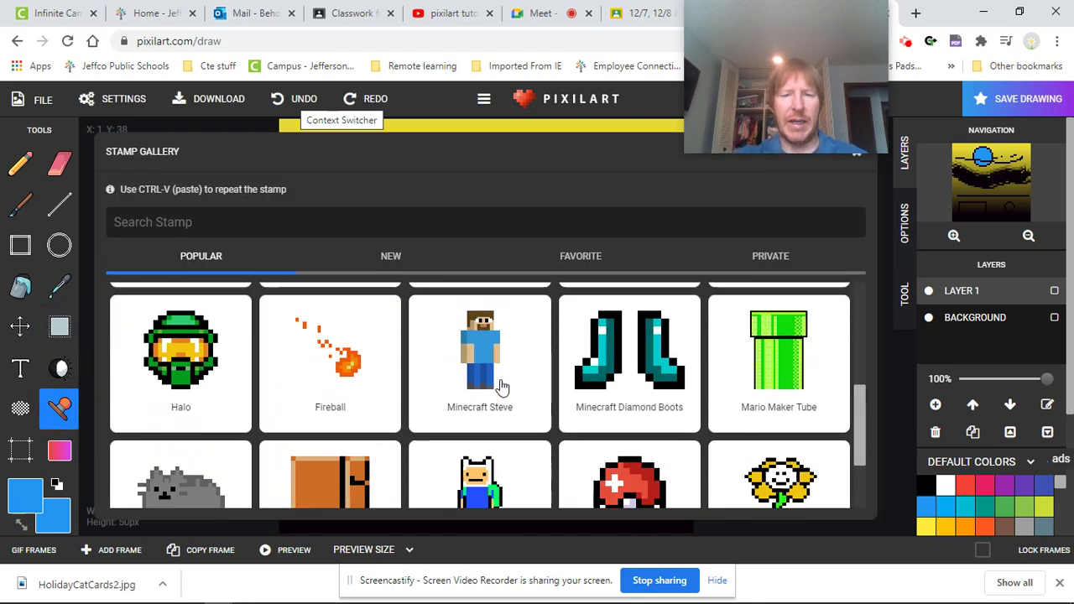
{"action": "scroll", "coordinate": [501, 385], "scroll_direction": "up", "scroll_amount": 8}
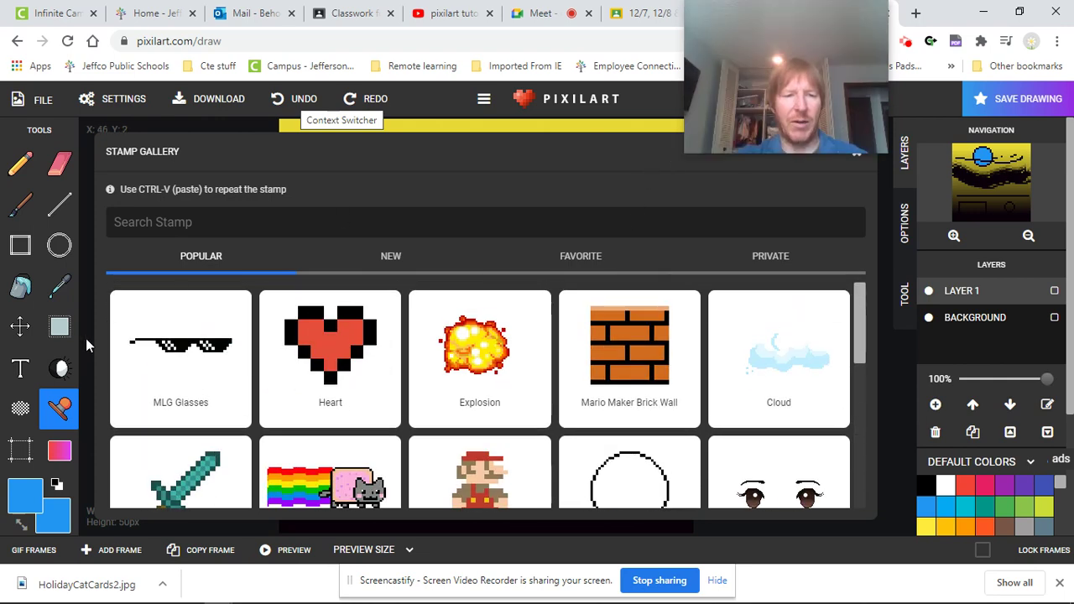
{"action": "left_click_drag", "start_coordinate": [774, 73], "coordinate": [944, 94]}
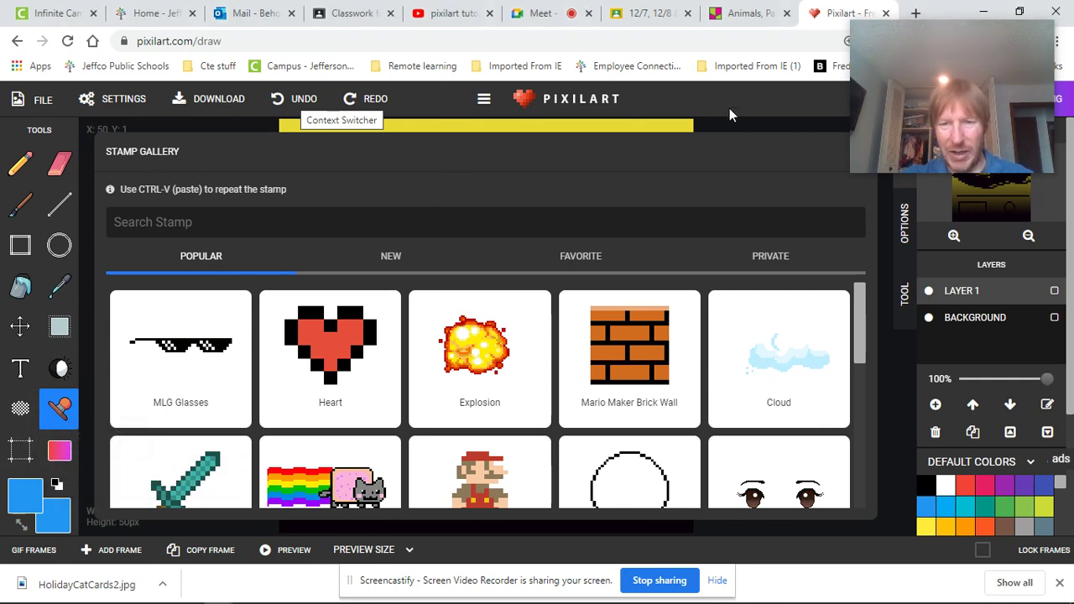
{"action": "mouse_move", "coordinate": [854, 80]}
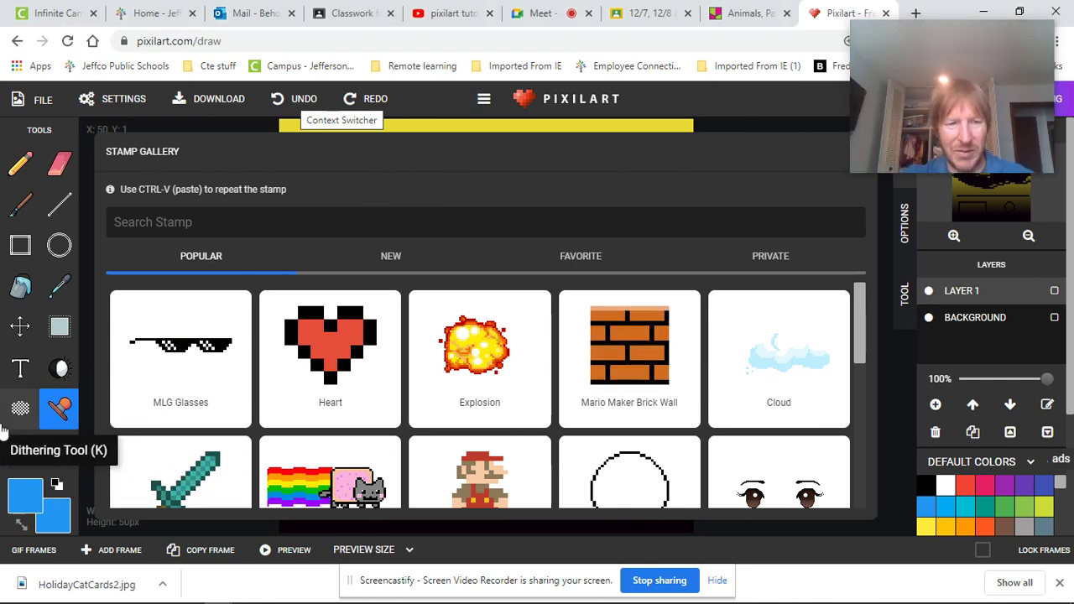
{"action": "left_click", "coordinate": [21, 372]}
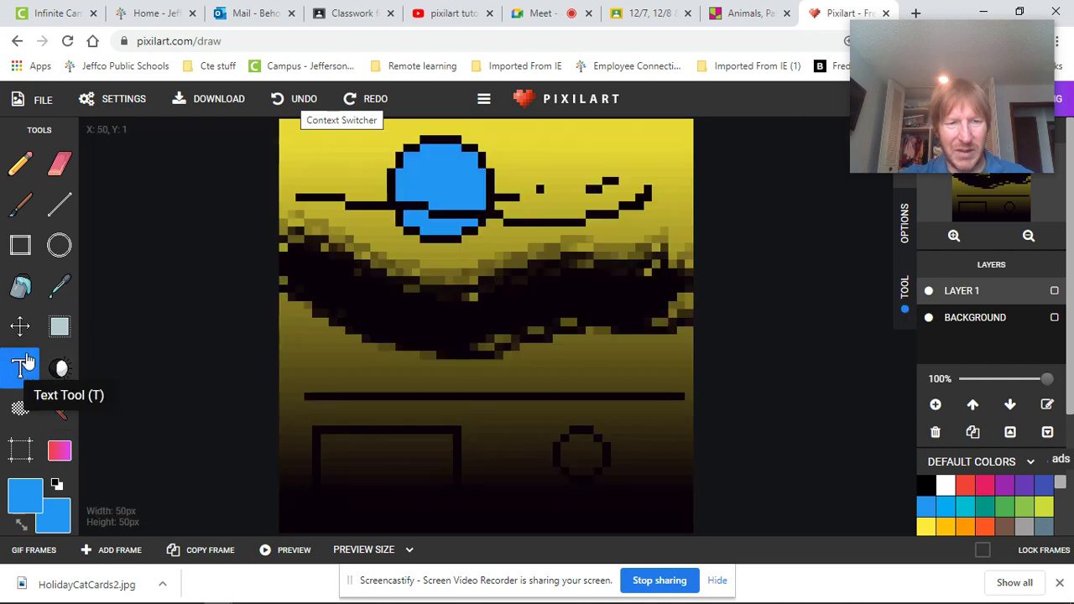
{"action": "left_click", "coordinate": [18, 166]}
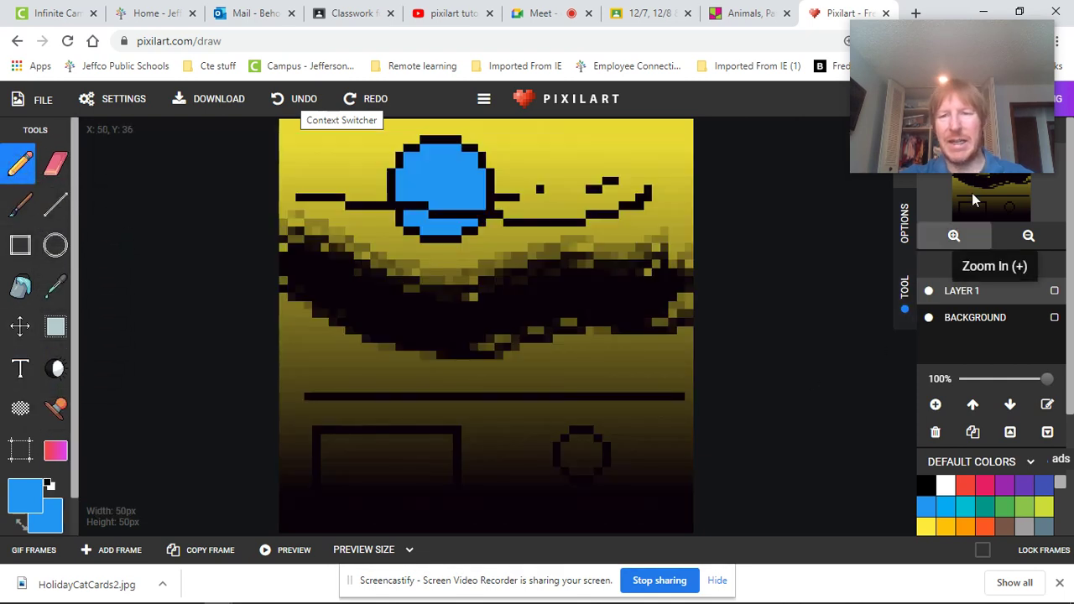
{"action": "mouse_move", "coordinate": [980, 109]}
{"action": "left_mouse_down"}
{"action": "mouse_move", "coordinate": [994, 90]}
{"action": "mouse_move", "coordinate": [998, 107]}
{"action": "mouse_move", "coordinate": [749, 222]}
{"action": "mouse_move", "coordinate": [909, 172]}
{"action": "mouse_move", "coordinate": [949, 88]}
{"action": "mouse_move", "coordinate": [992, 104]}
{"action": "mouse_move", "coordinate": [976, 139]}
{"action": "mouse_move", "coordinate": [985, 102]}
{"action": "left_mouse_up"}
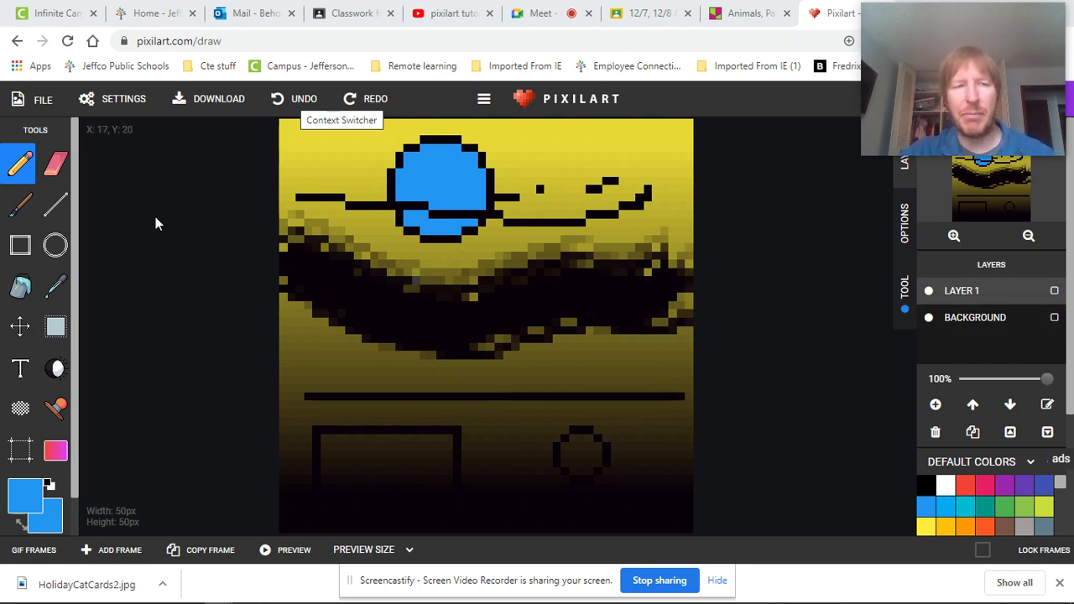
Look over the file commands for saving, opening and downloading, and dismiss the advertisement banner
{"action": "left_click", "coordinate": [35, 99]}
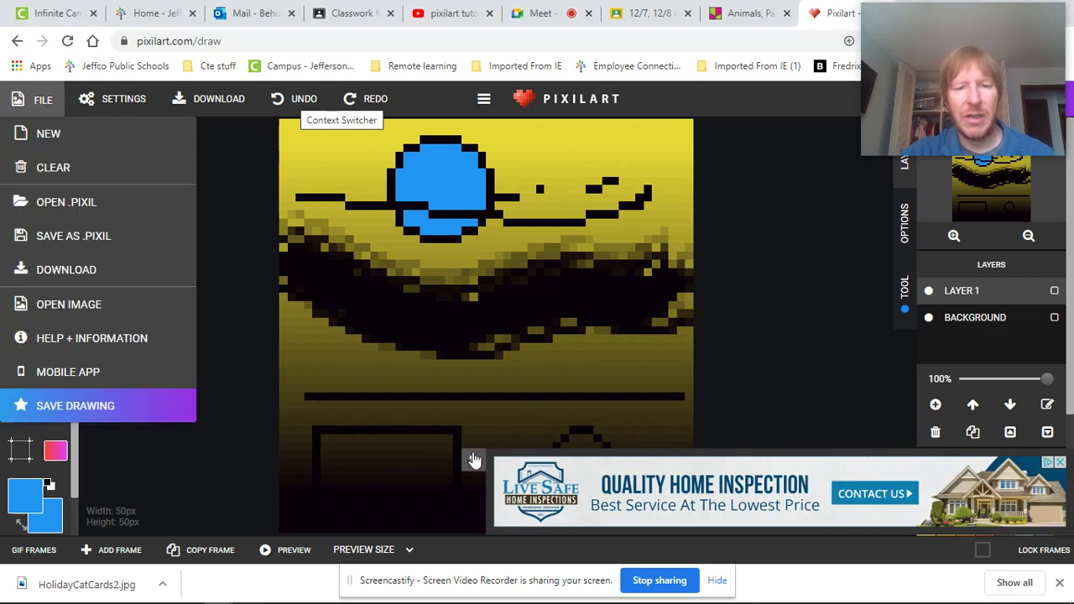
{"action": "left_click", "coordinate": [473, 460]}
{"action": "left_click", "coordinate": [39, 101]}
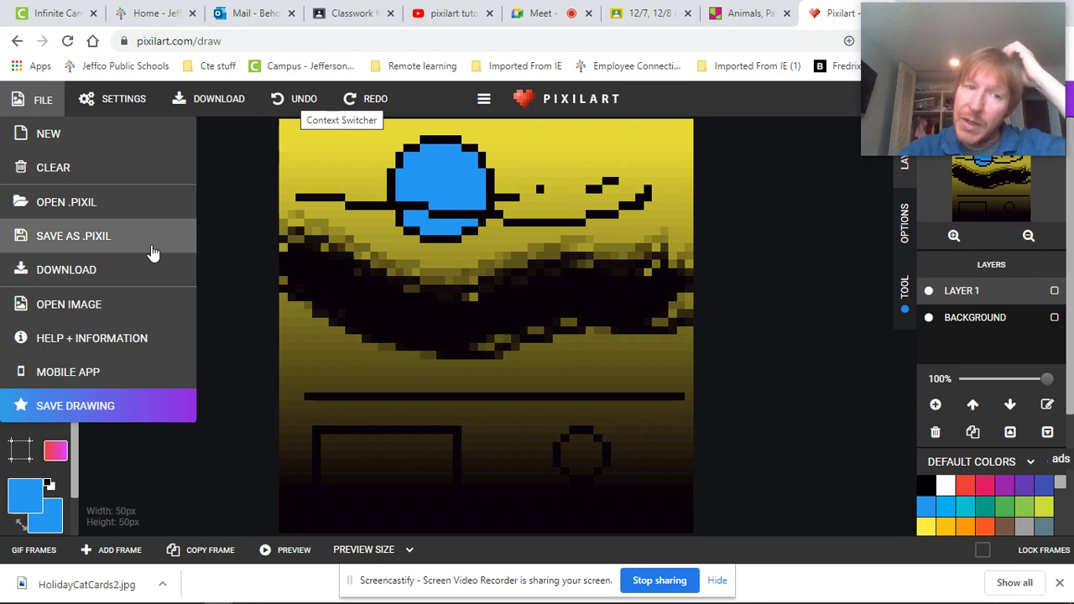
{"action": "left_click", "coordinate": [239, 208]}
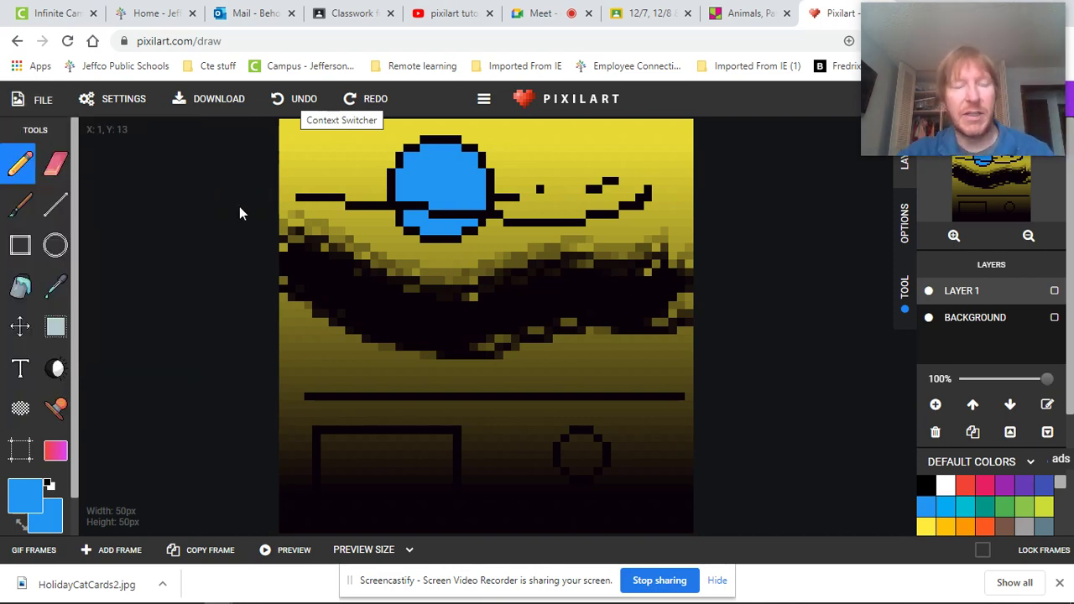
Open the download options and set both the drawing size and the layers size to 50X50
{"action": "left_click", "coordinate": [39, 102]}
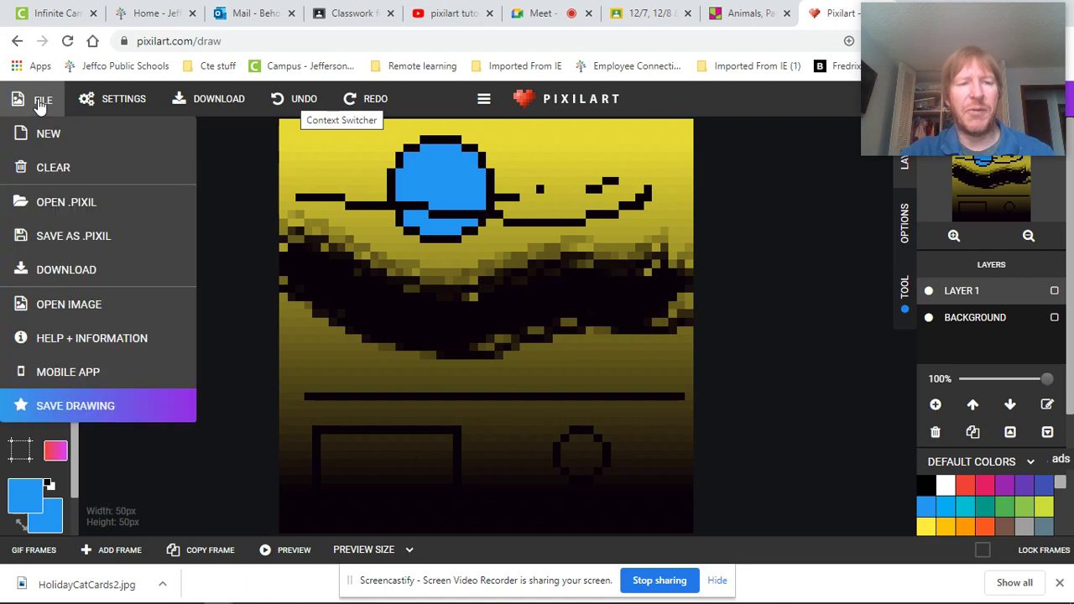
{"action": "left_click", "coordinate": [73, 274]}
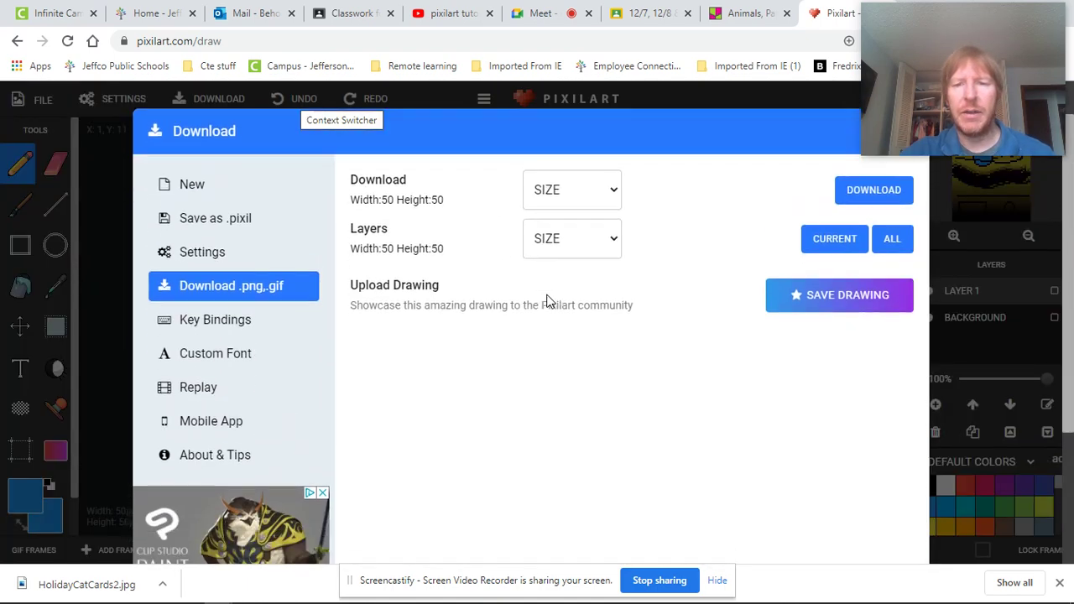
{"action": "left_click_drag", "start_coordinate": [940, 77], "coordinate": [948, 460]}
{"action": "left_click", "coordinate": [539, 142]}
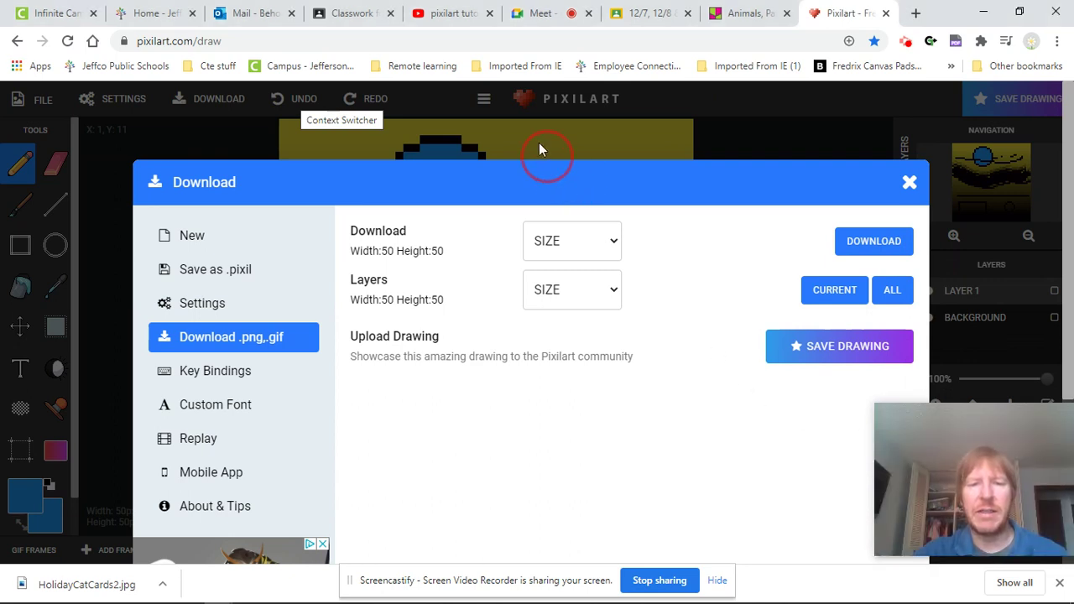
{"action": "left_click", "coordinate": [616, 243]}
{"action": "left_click", "coordinate": [580, 287]}
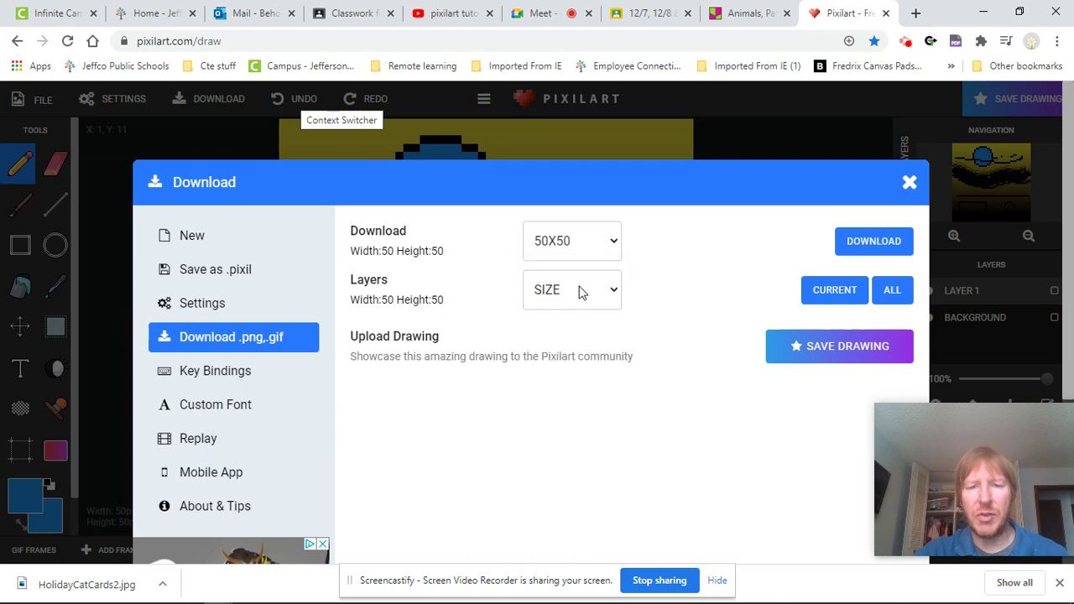
{"action": "left_click", "coordinate": [611, 290]}
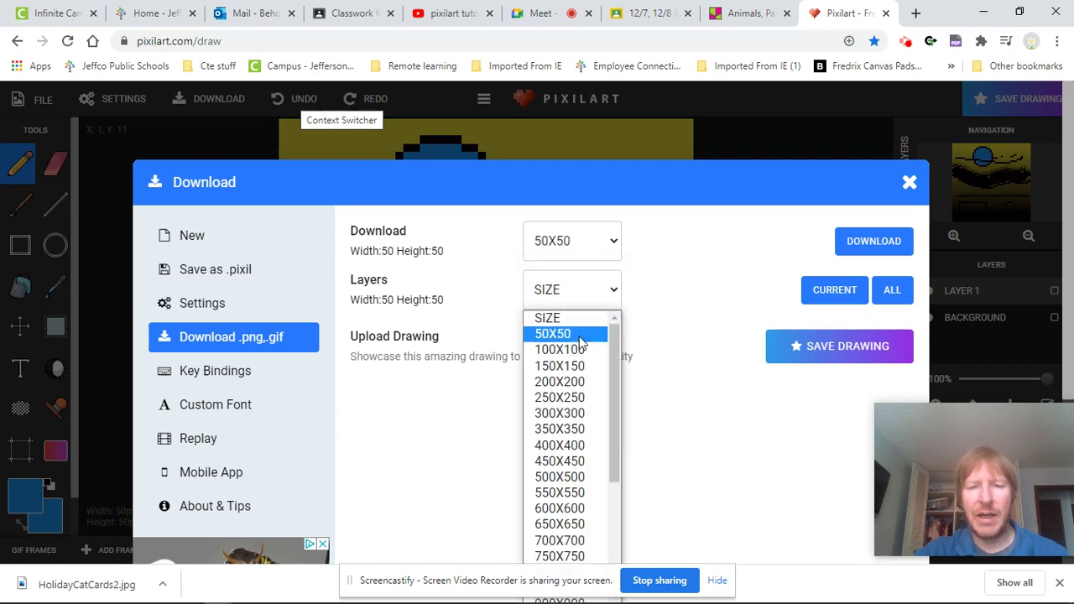
{"action": "left_click", "coordinate": [578, 335]}
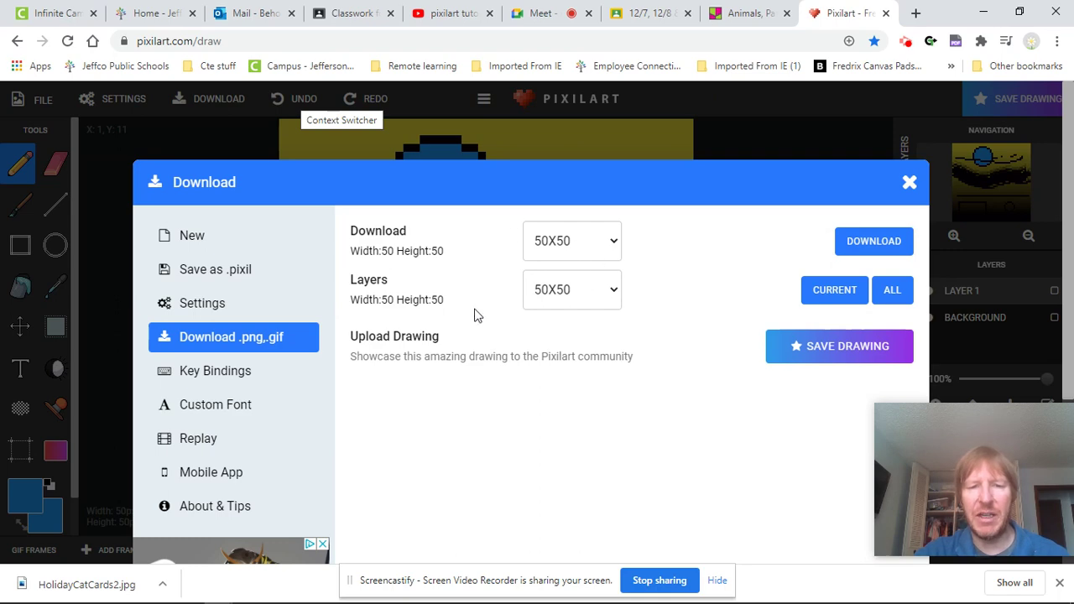
Download the whole drawing as an image and restore the browser window to its smaller, non-maximized size
{"action": "left_click", "coordinate": [893, 241]}
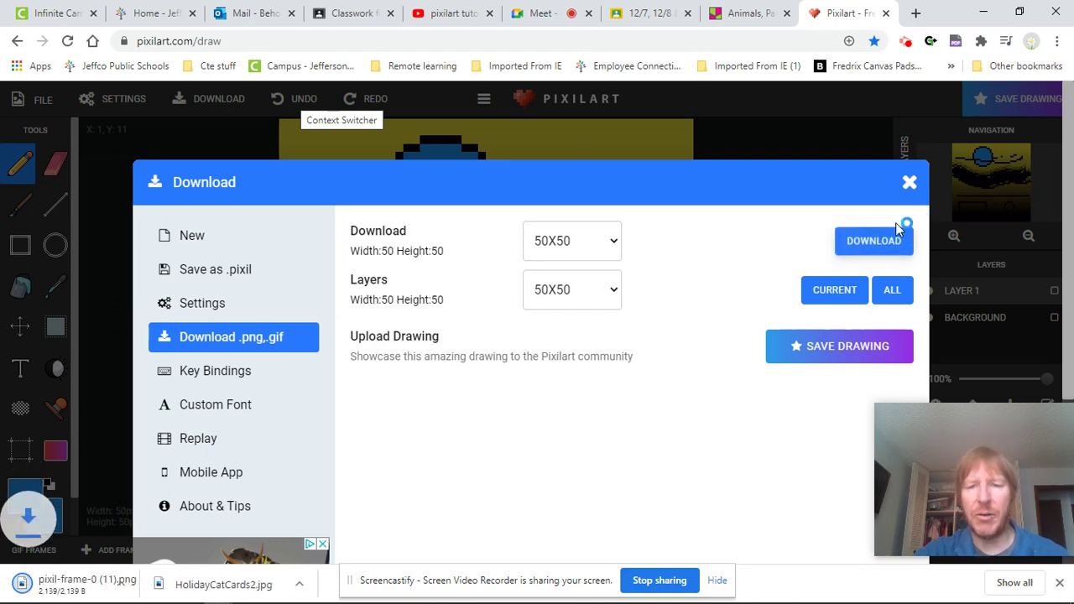
{"action": "left_click", "coordinate": [1018, 12]}
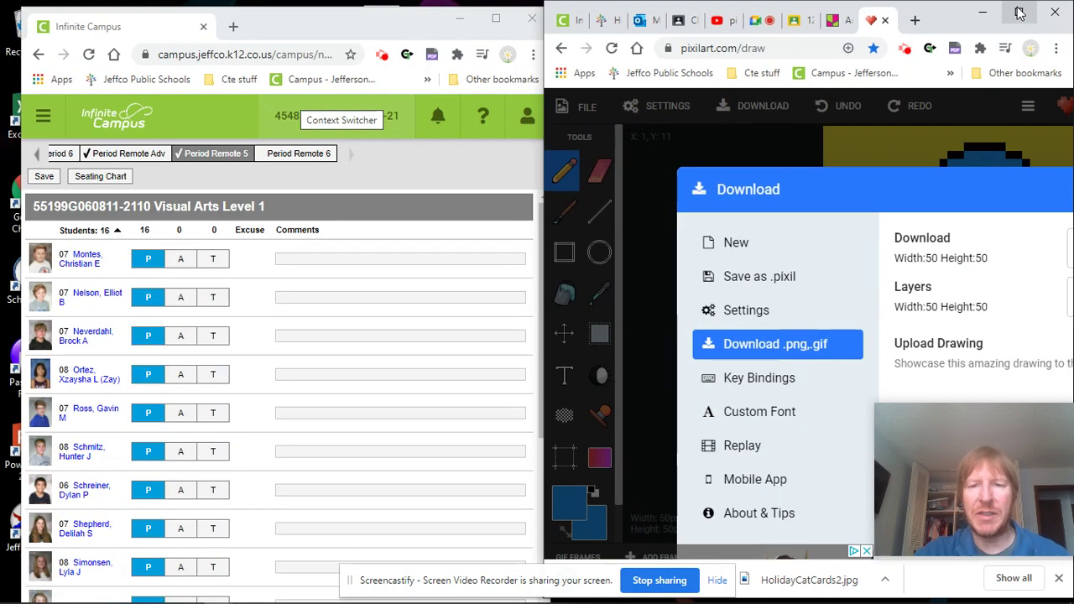
Minimize the Infinite Campus window, narrow the Pixilart browser window, and copy the downloaded pixil-frame-0 (11).png onto the exposed desktop
{"action": "left_click", "coordinate": [460, 18]}
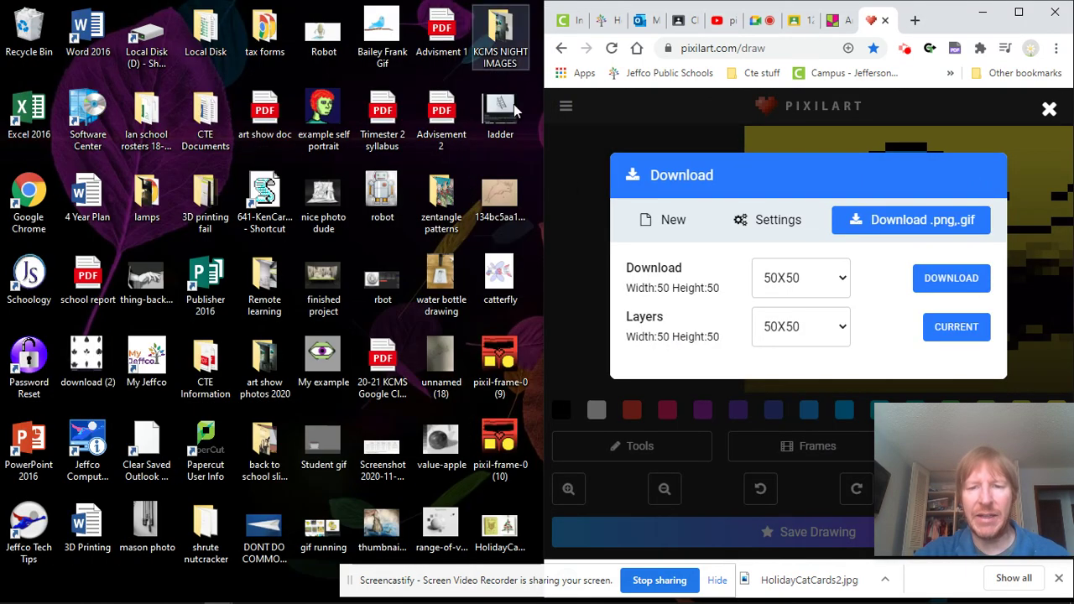
{"action": "left_click_drag", "start_coordinate": [541, 192], "coordinate": [720, 190]}
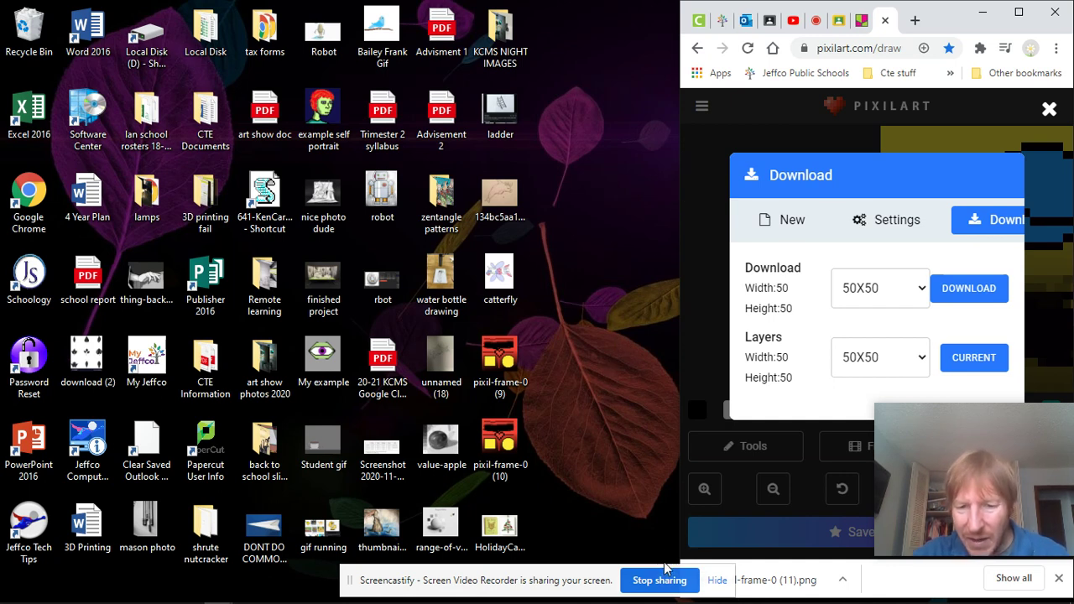
{"action": "left_click", "coordinate": [444, 585]}
{"action": "left_click_drag", "start_coordinate": [447, 581], "coordinate": [343, 582]}
{"action": "left_click_drag", "start_coordinate": [741, 594], "coordinate": [591, 380]}
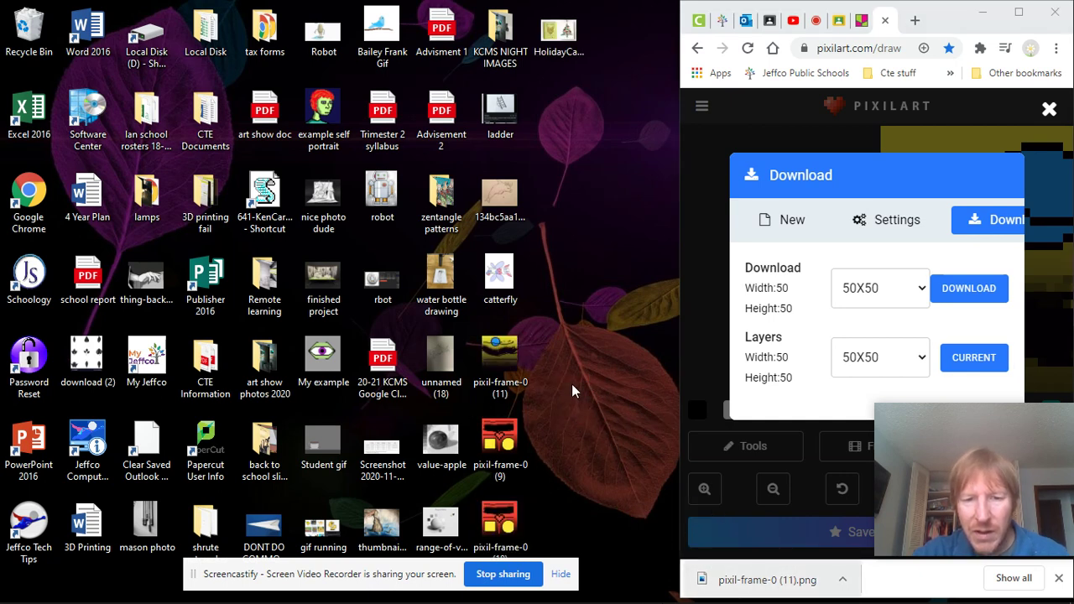
Open pixil-frame-0 (11).png from the desktop to check how large the image appears, and close the photo viewer
{"action": "double_click", "coordinate": [502, 356]}
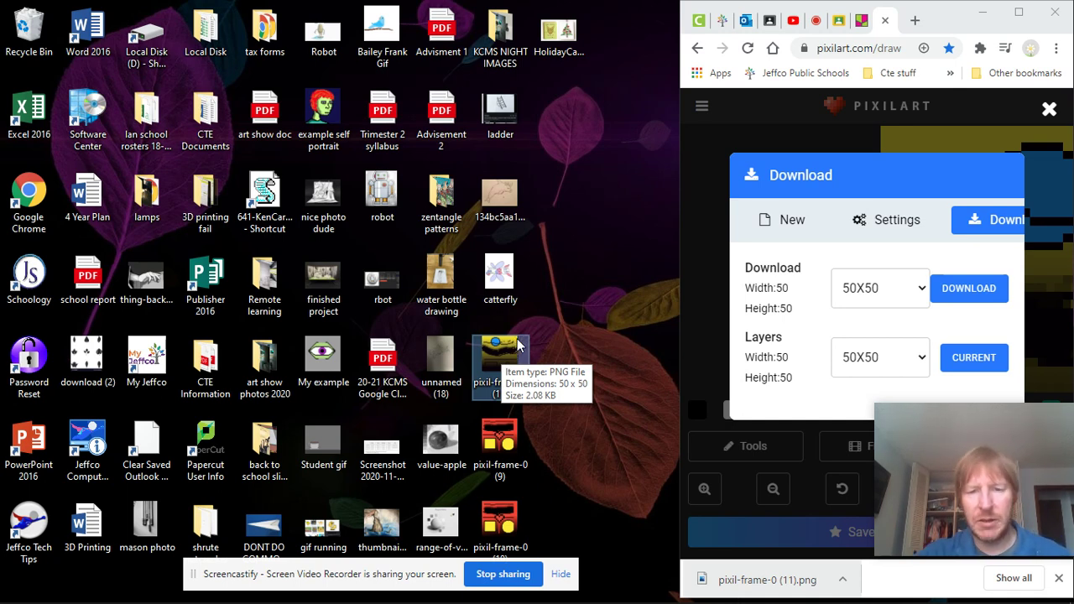
{"action": "double_click", "coordinate": [518, 344]}
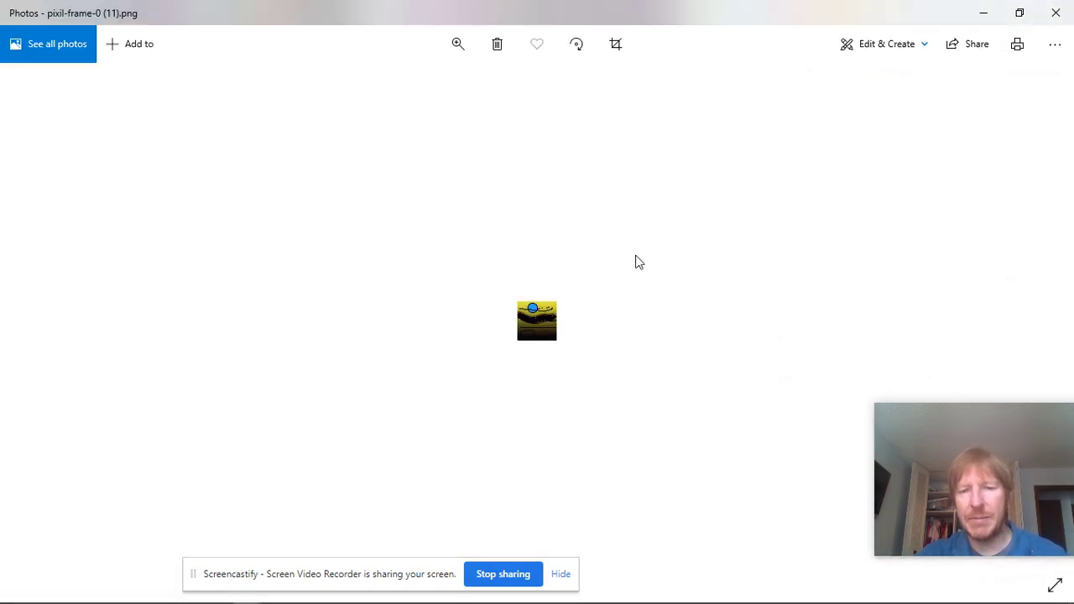
{"action": "left_click", "coordinate": [1055, 15]}
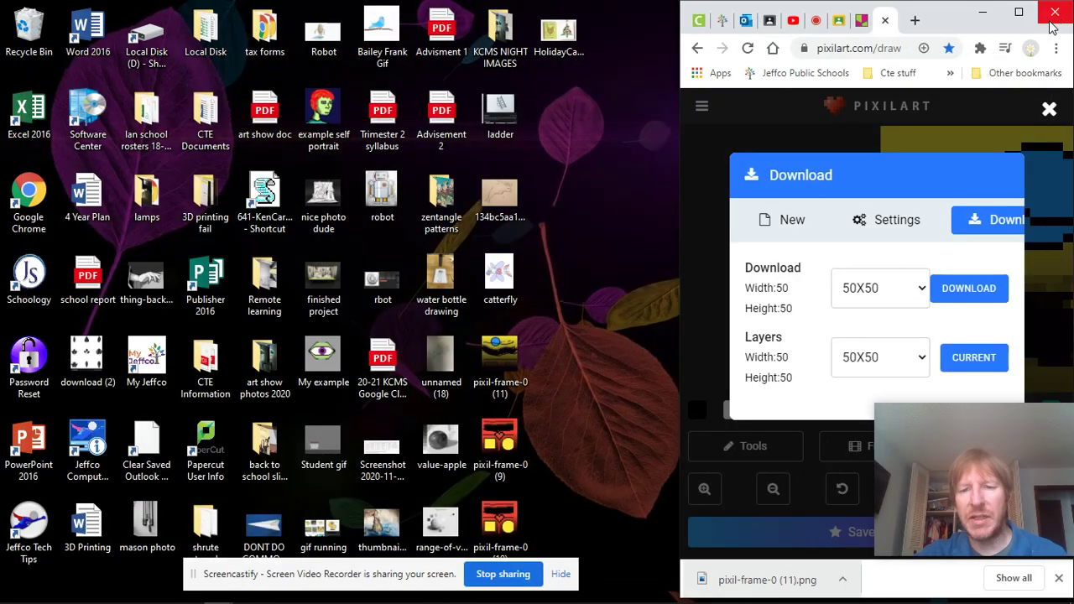
Maximize the Pixilart window, set both the drawing and layers download sizes to 500X500, and download the whole drawing
{"action": "left_click", "coordinate": [1020, 13]}
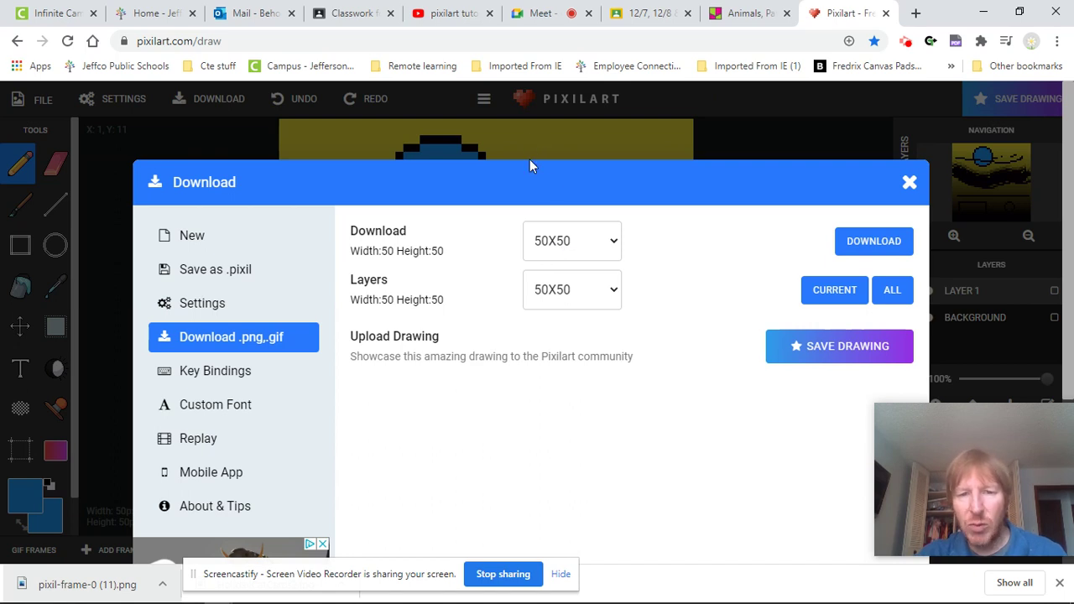
{"action": "left_click", "coordinate": [613, 242]}
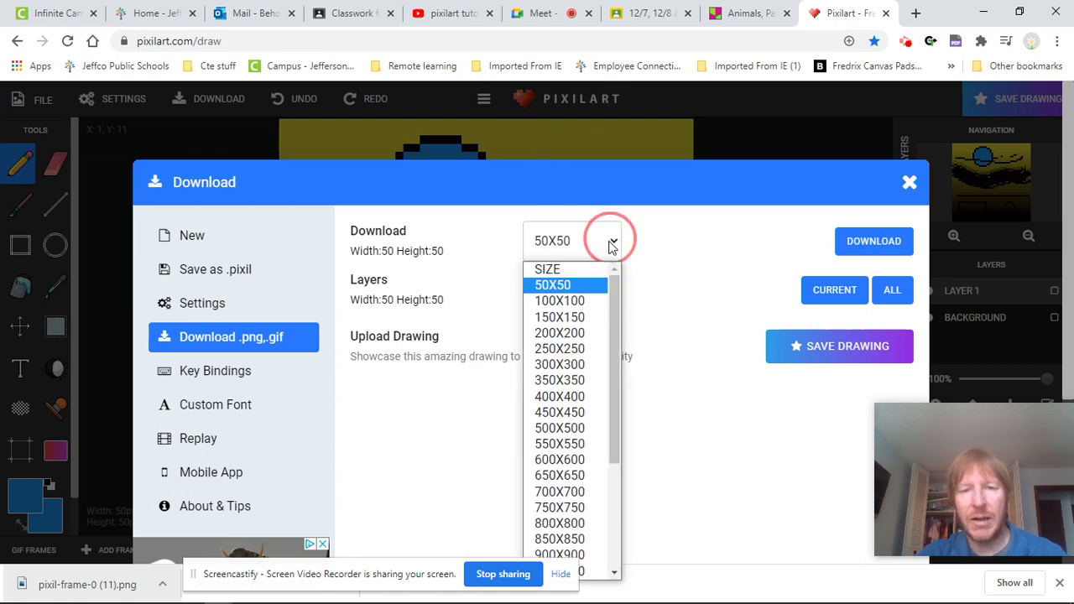
{"action": "left_click", "coordinate": [560, 427]}
{"action": "left_click", "coordinate": [631, 290]}
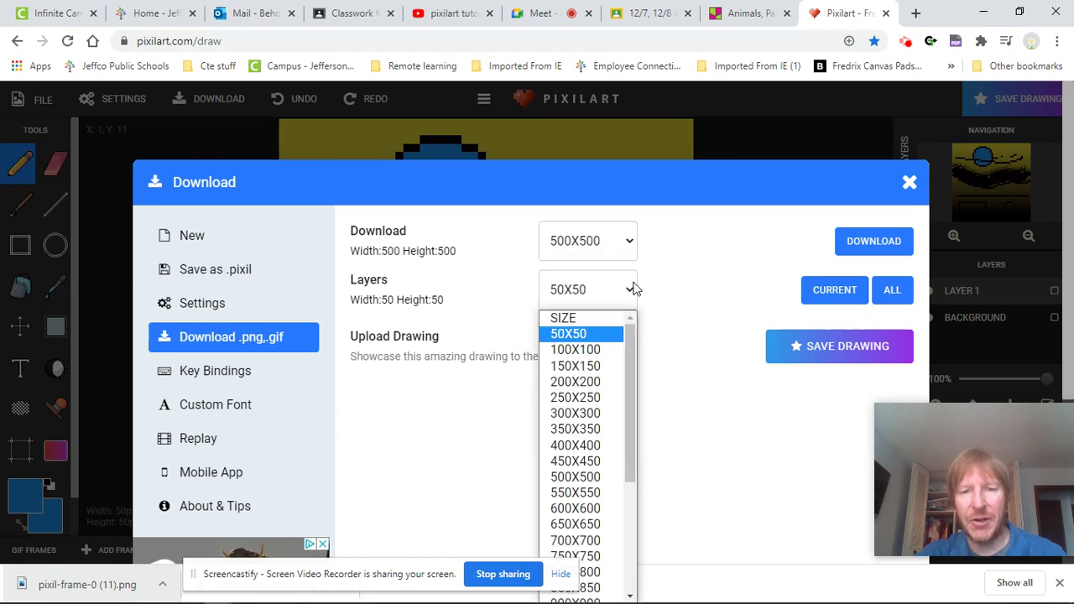
{"action": "left_click", "coordinate": [588, 475]}
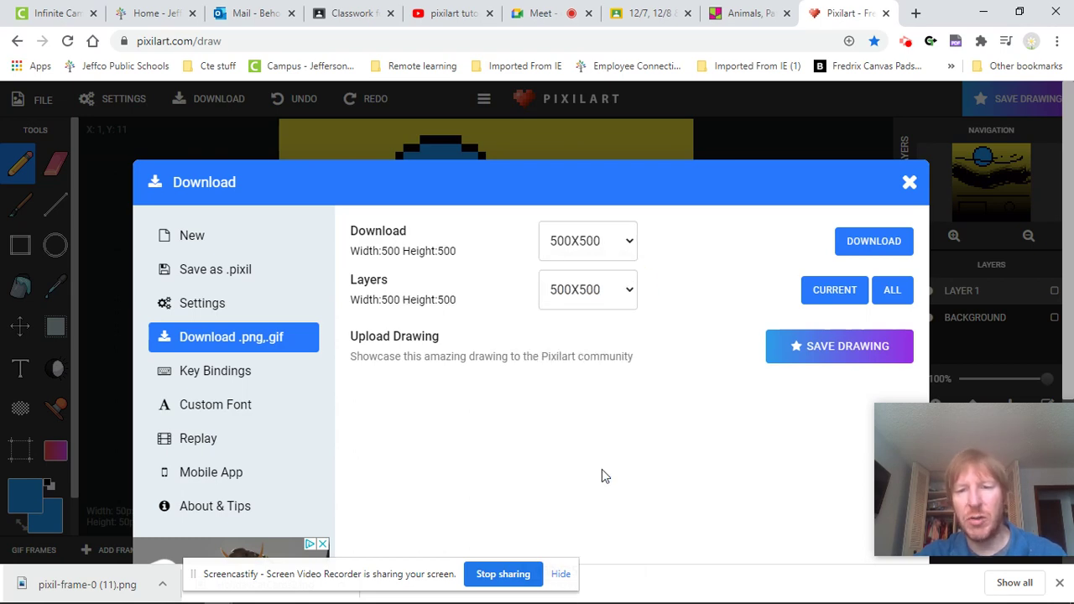
{"action": "left_click", "coordinate": [877, 243]}
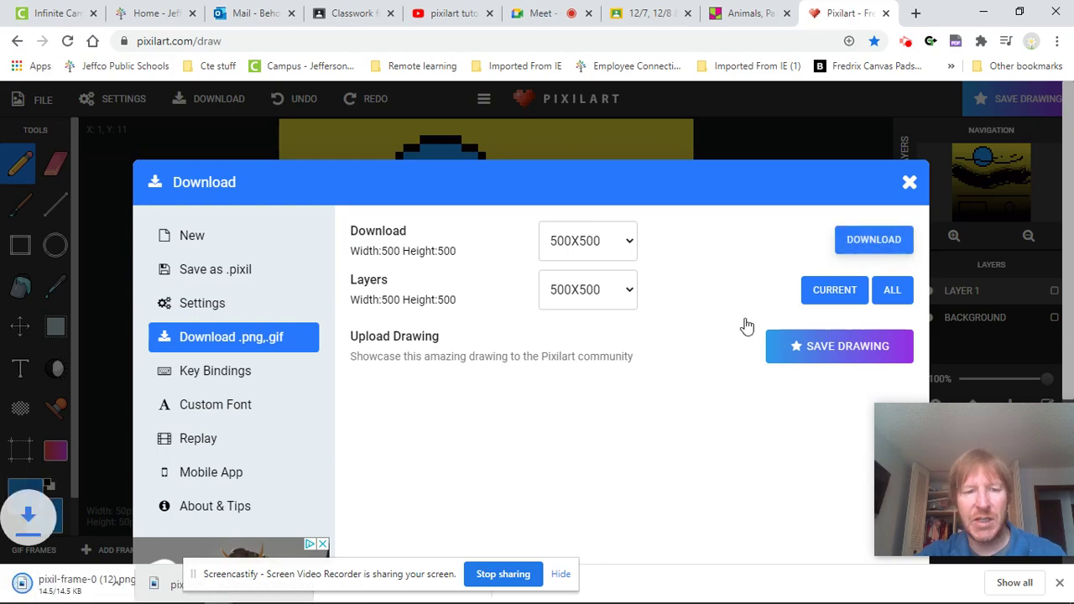
Restore the browser to its narrow size and delete the old pixil-frame-0 (9) and pixil-frame-0 (10) images from the desktop
{"action": "left_click", "coordinate": [1018, 11]}
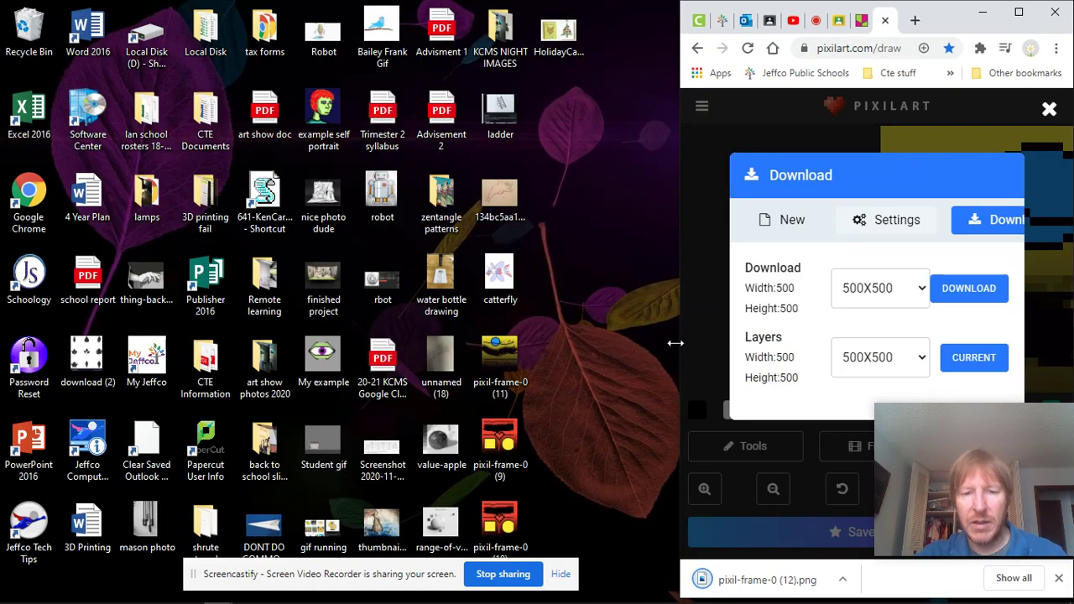
{"action": "double_click", "coordinate": [510, 451]}
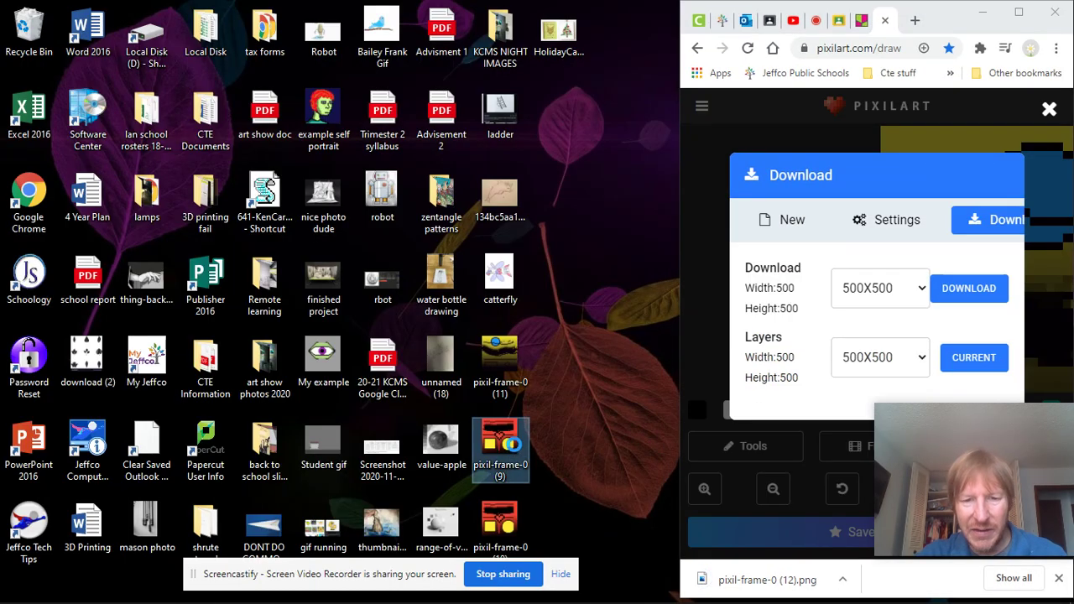
{"action": "right_click", "coordinate": [503, 452]}
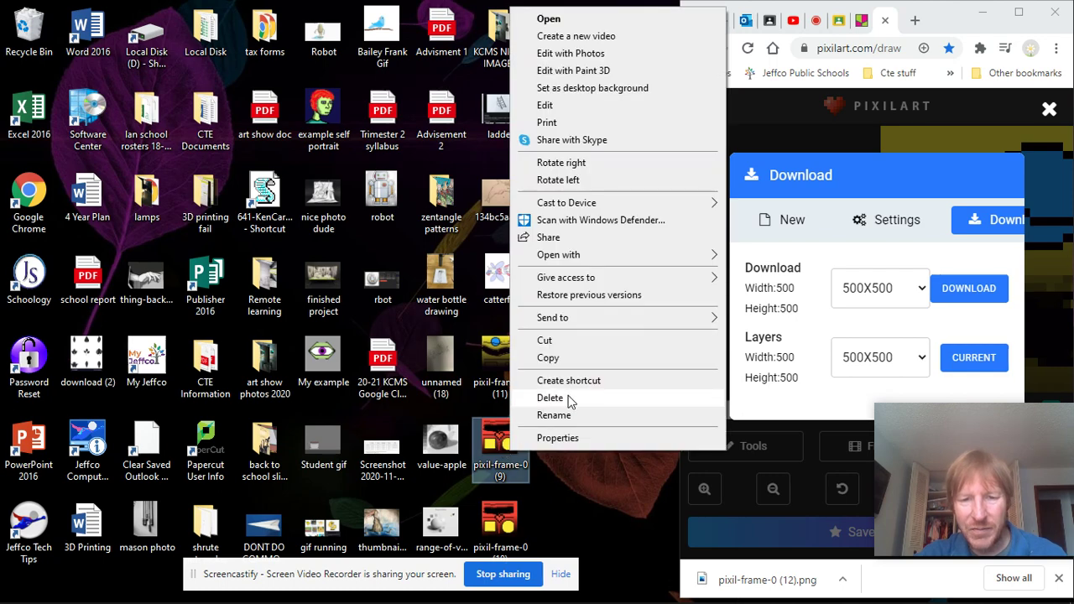
{"action": "left_click", "coordinate": [568, 399]}
{"action": "right_click", "coordinate": [501, 473]}
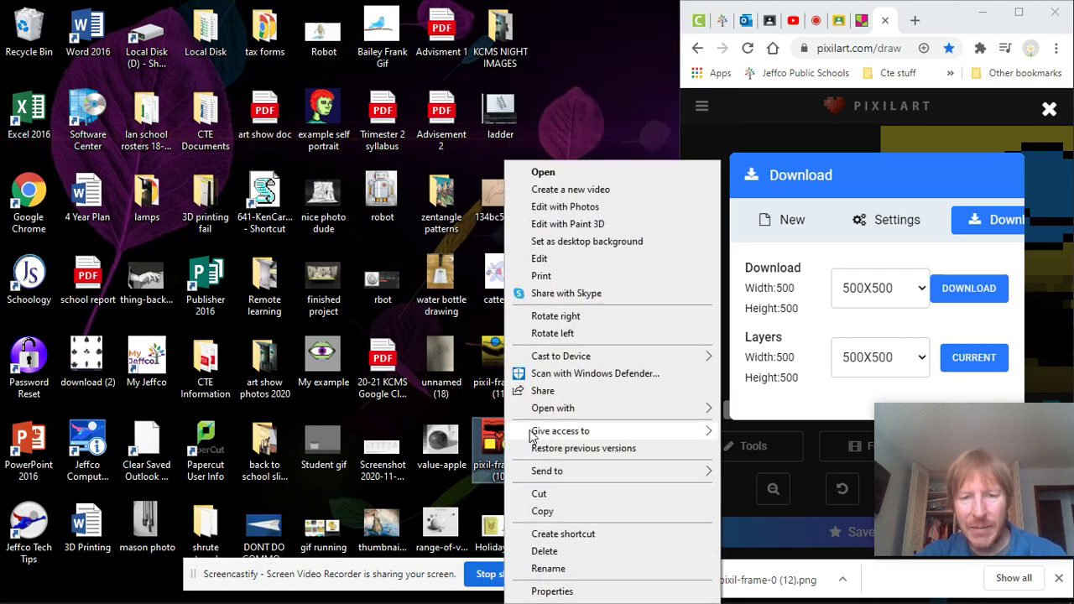
{"action": "left_click", "coordinate": [552, 550]}
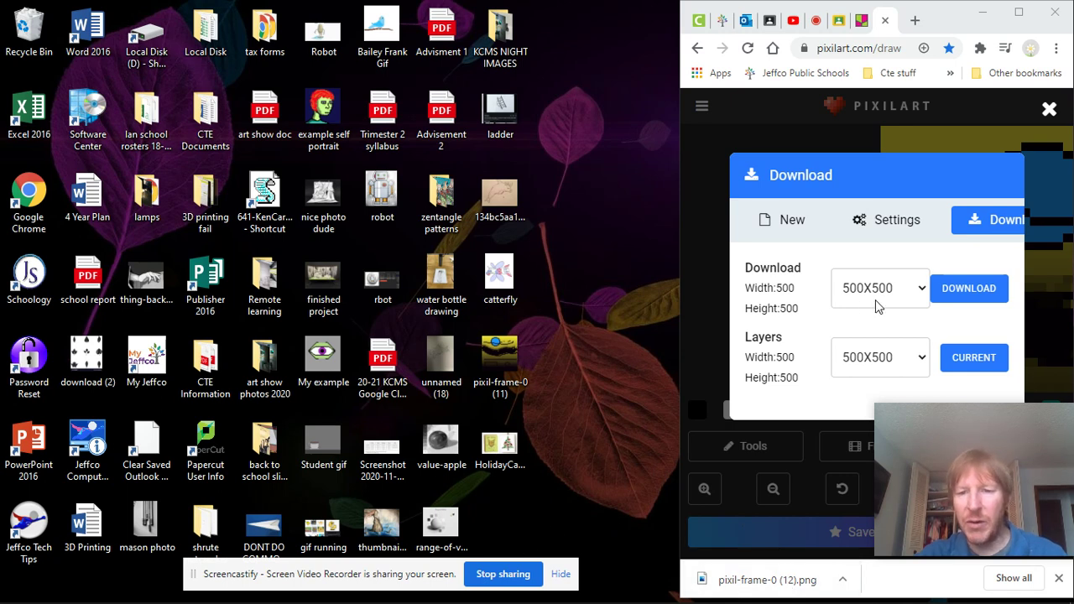
Copy the downloaded pixil-frame-0 (12).png onto the desktop, open it to inspect the enlarged drawing, and close the viewer
{"action": "left_click_drag", "start_coordinate": [755, 580], "coordinate": [535, 522]}
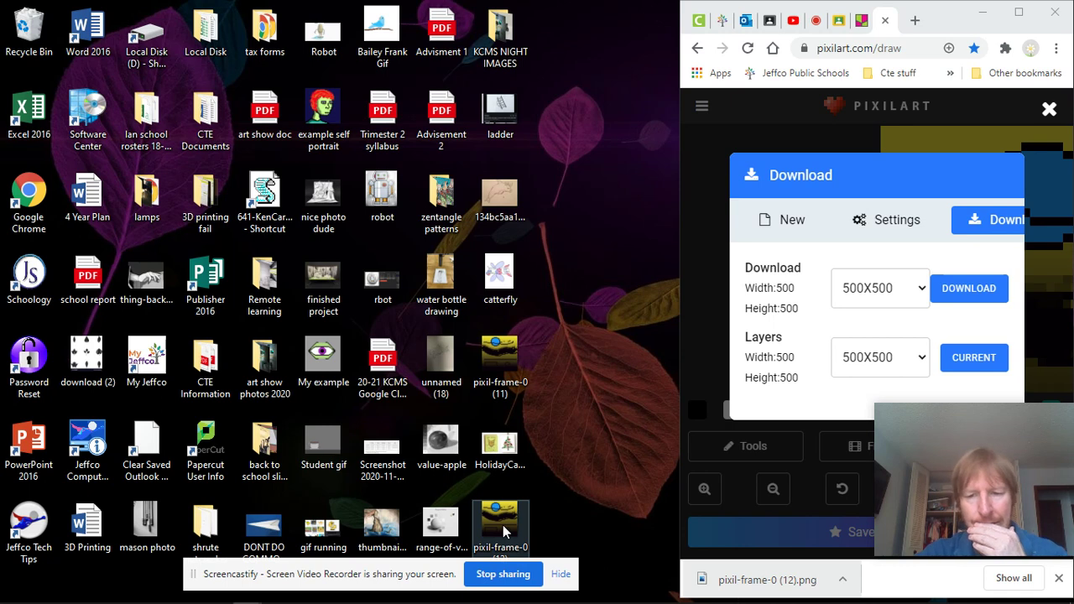
{"action": "double_click", "coordinate": [503, 525]}
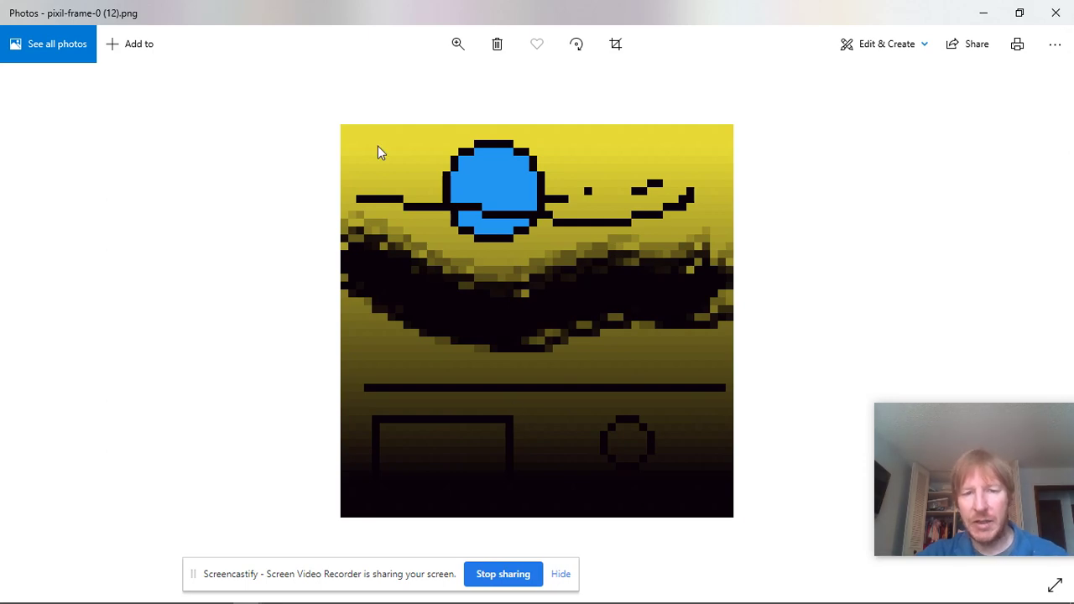
{"action": "left_click", "coordinate": [1053, 12]}
Maximize the Pixilart window, close the download options, and dismiss the advertisement banner over the drawing
{"action": "left_click", "coordinate": [1021, 13]}
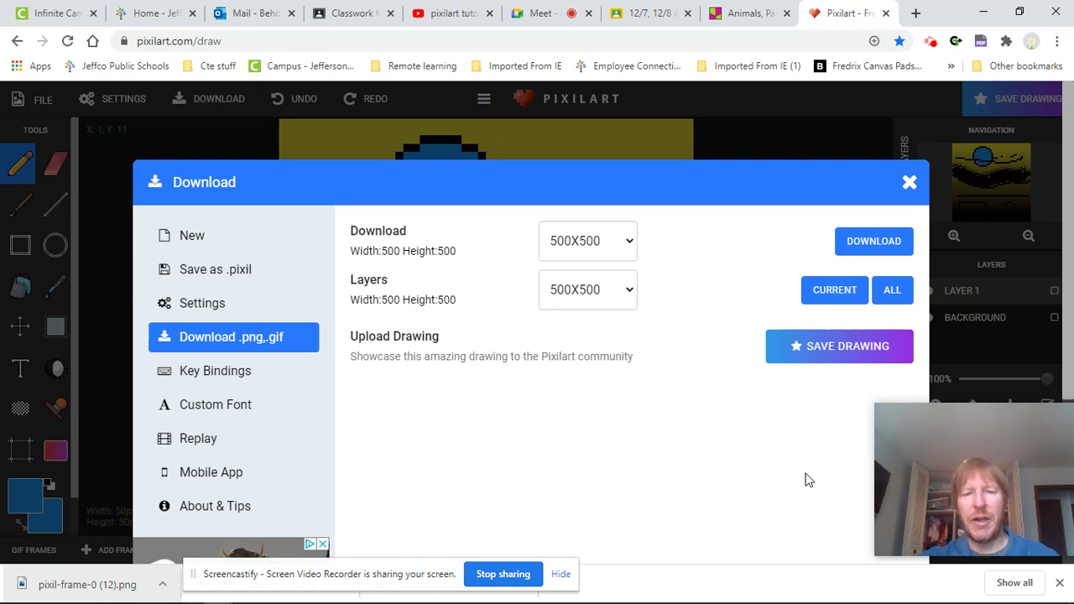
{"action": "left_click", "coordinate": [910, 178]}
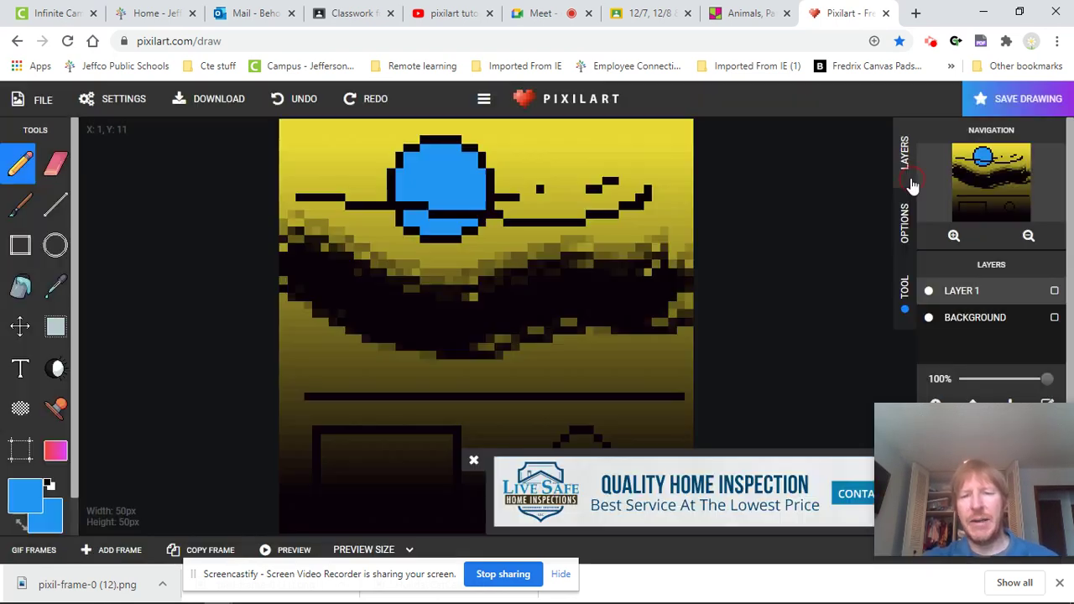
{"action": "left_click", "coordinate": [473, 460]}
{"action": "left_click_drag", "start_coordinate": [982, 469], "coordinate": [751, 401]}
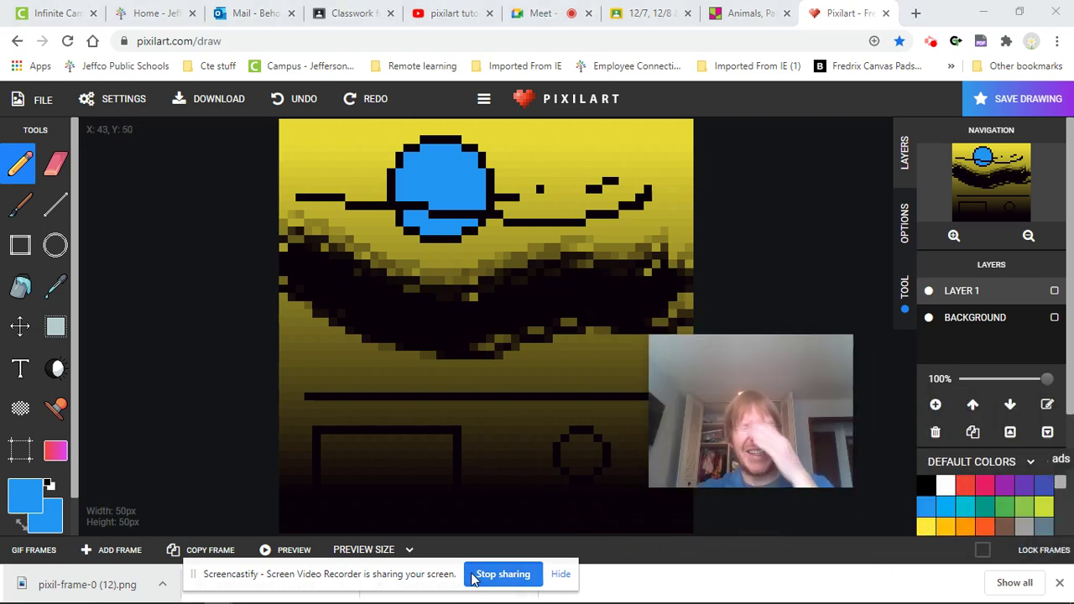